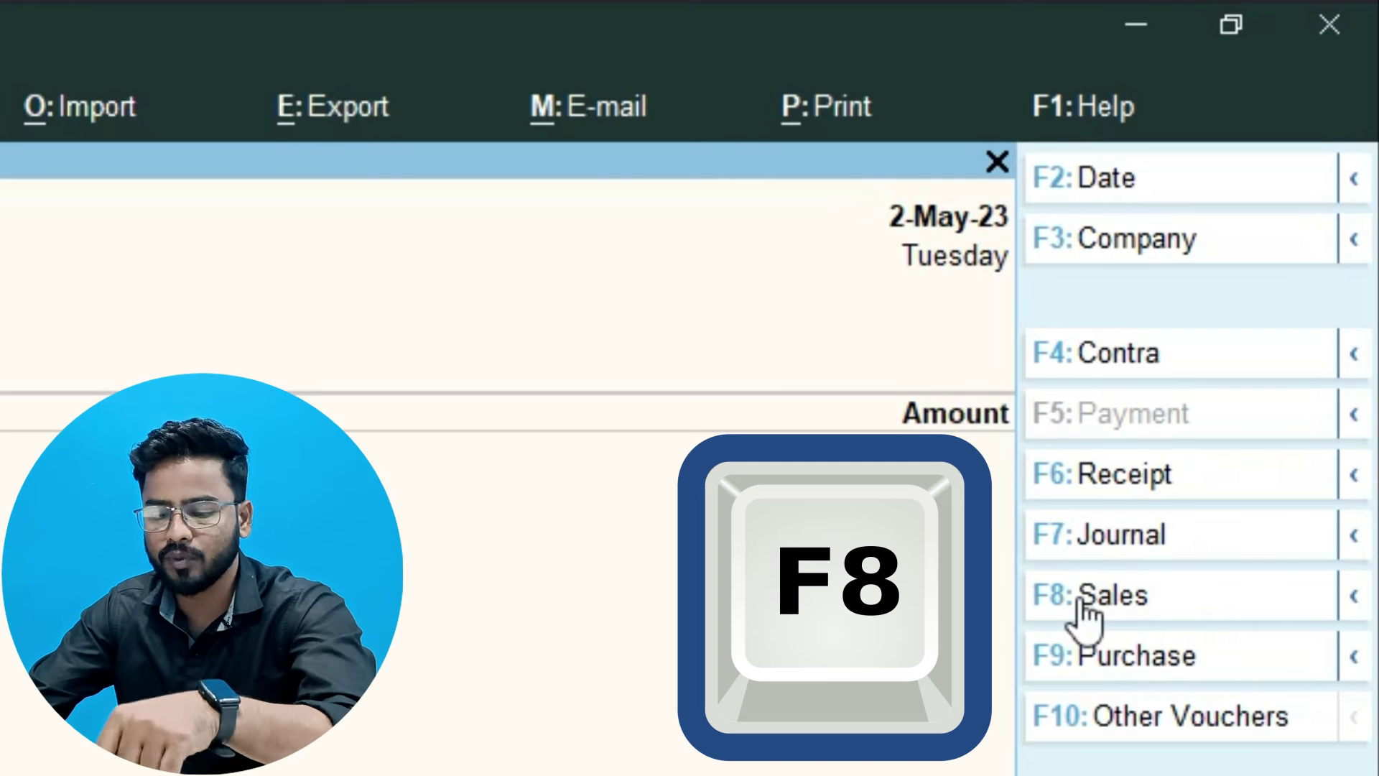
Start a Sales voucher and choose Cash as the party account.
key("F8")
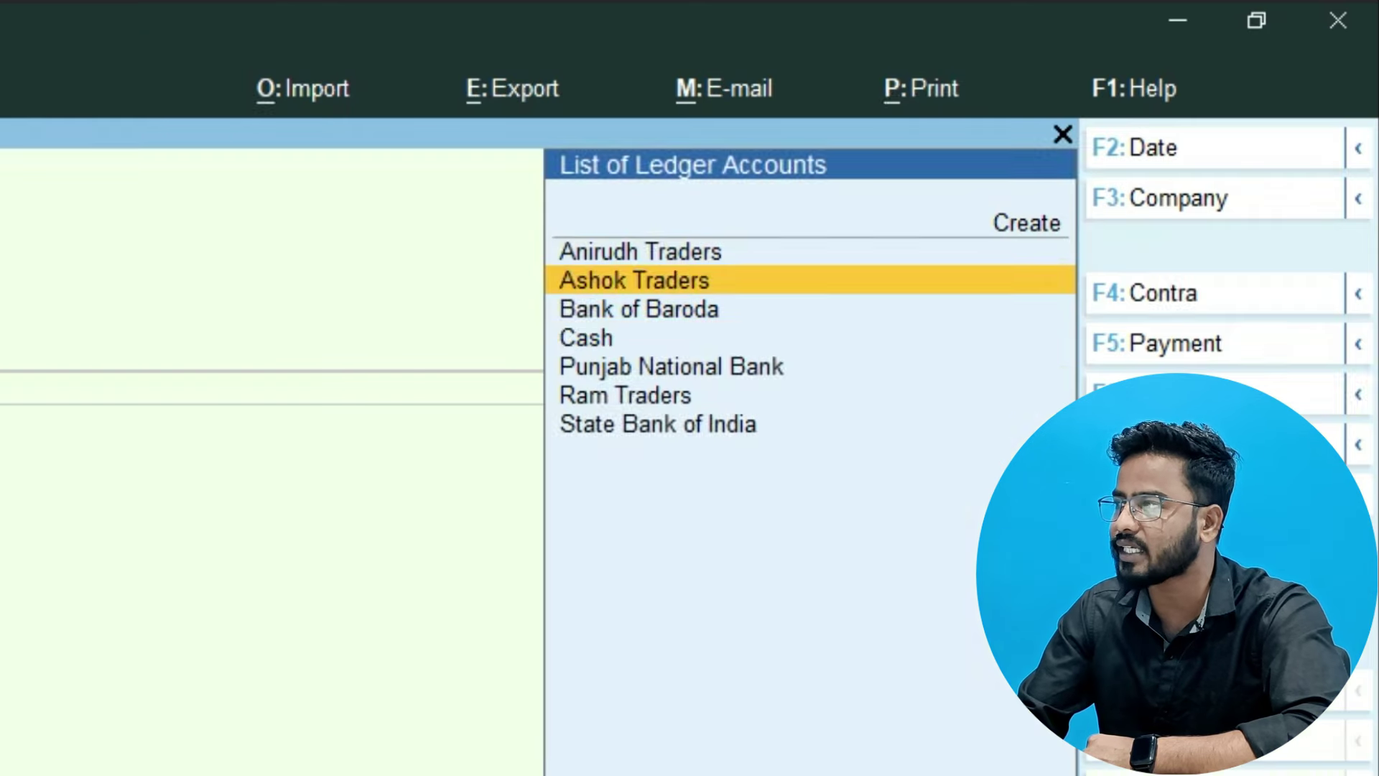
key("Down")
key("Down")
key("Return")
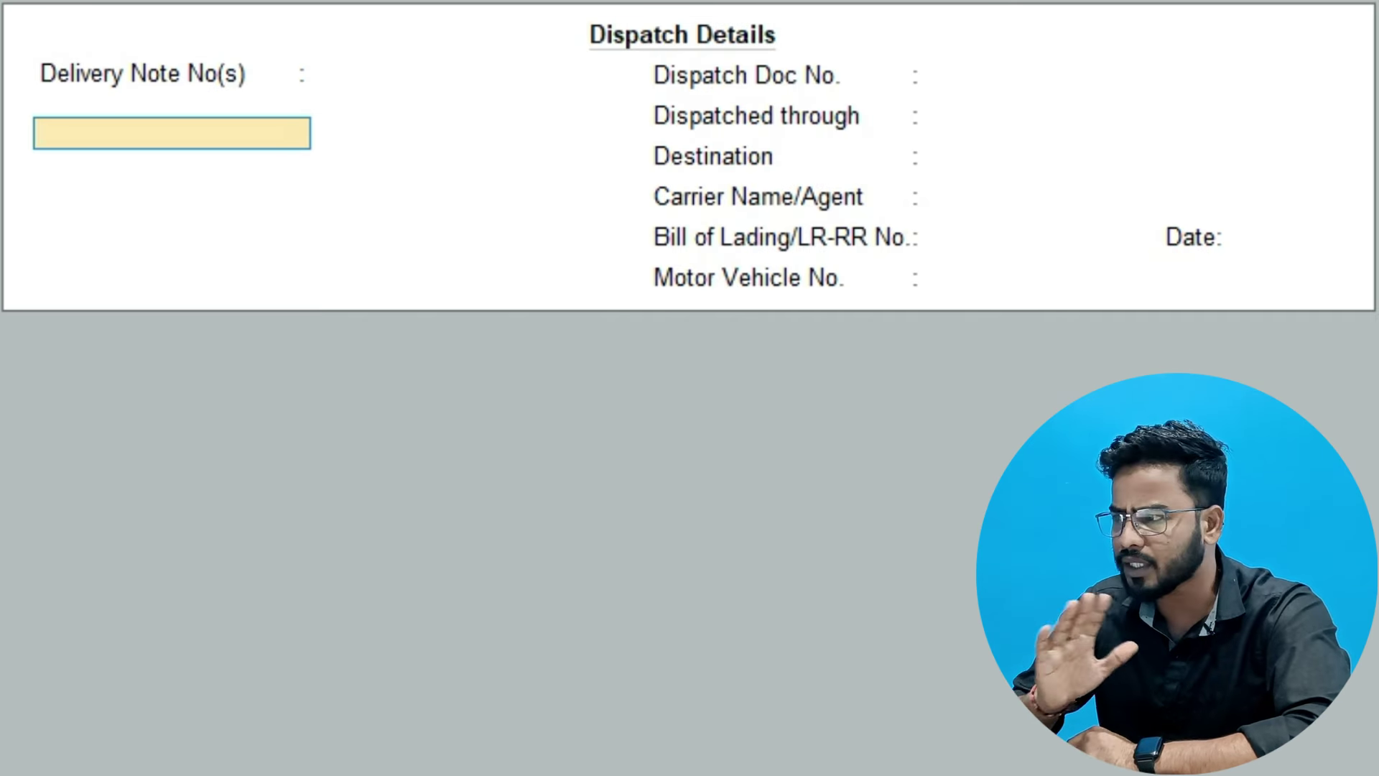
Leave all the dispatch details blank and proceed to the party details.
key("Return")
key("Return")
key("Return")
key("Return")
key("Return")
key("Return")
key("Return")
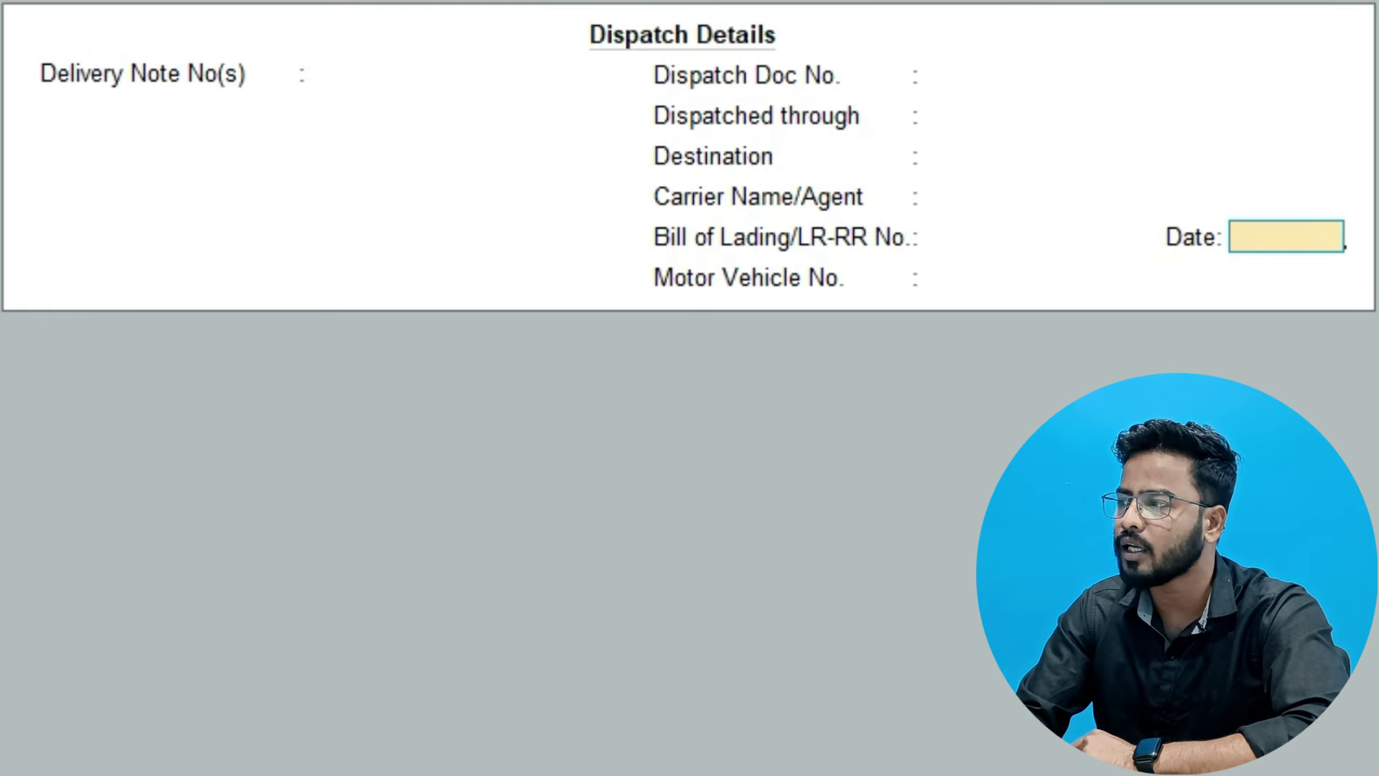
key("Return")
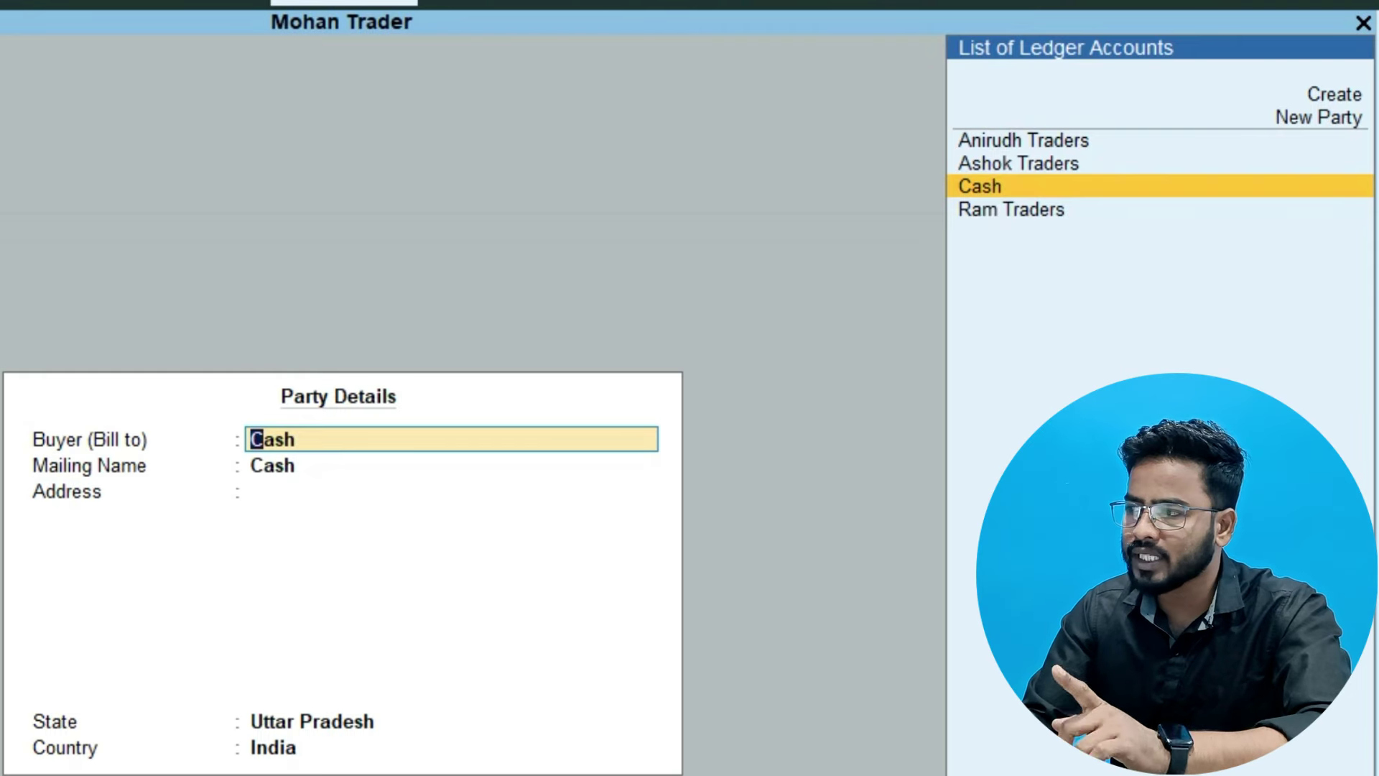
Keep Cash as the buyer and set the mailing name to Ankesh Traders.
key("Return")
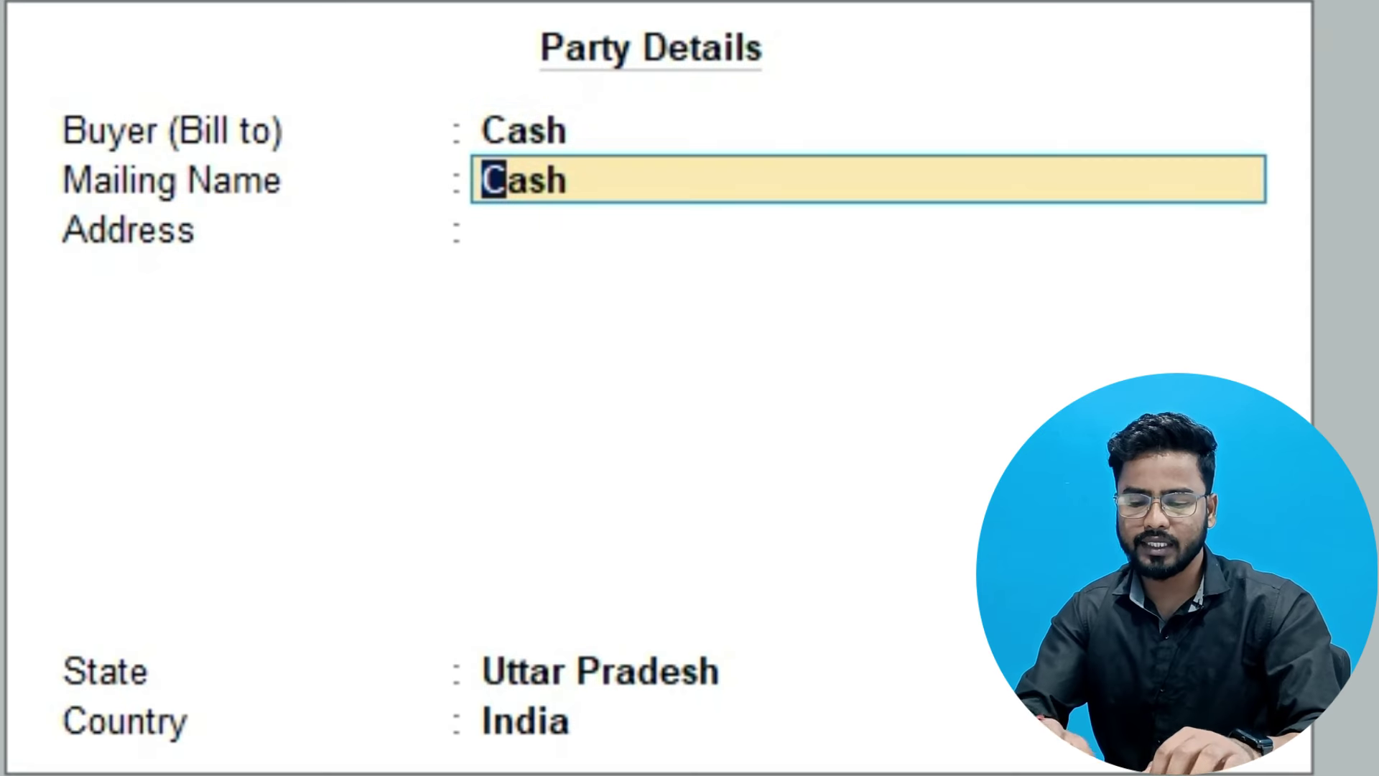
type("Ankesh Tr")
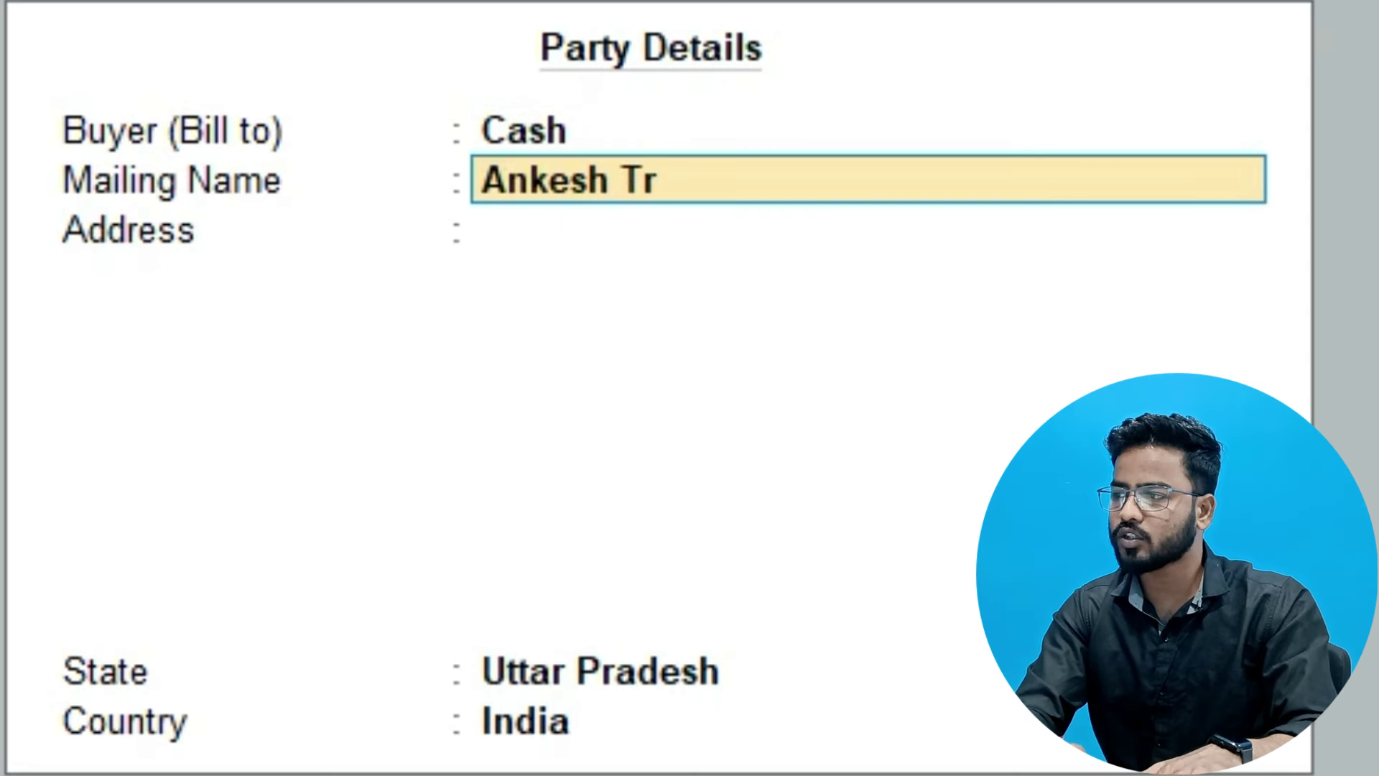
type("aders")
key("Return")
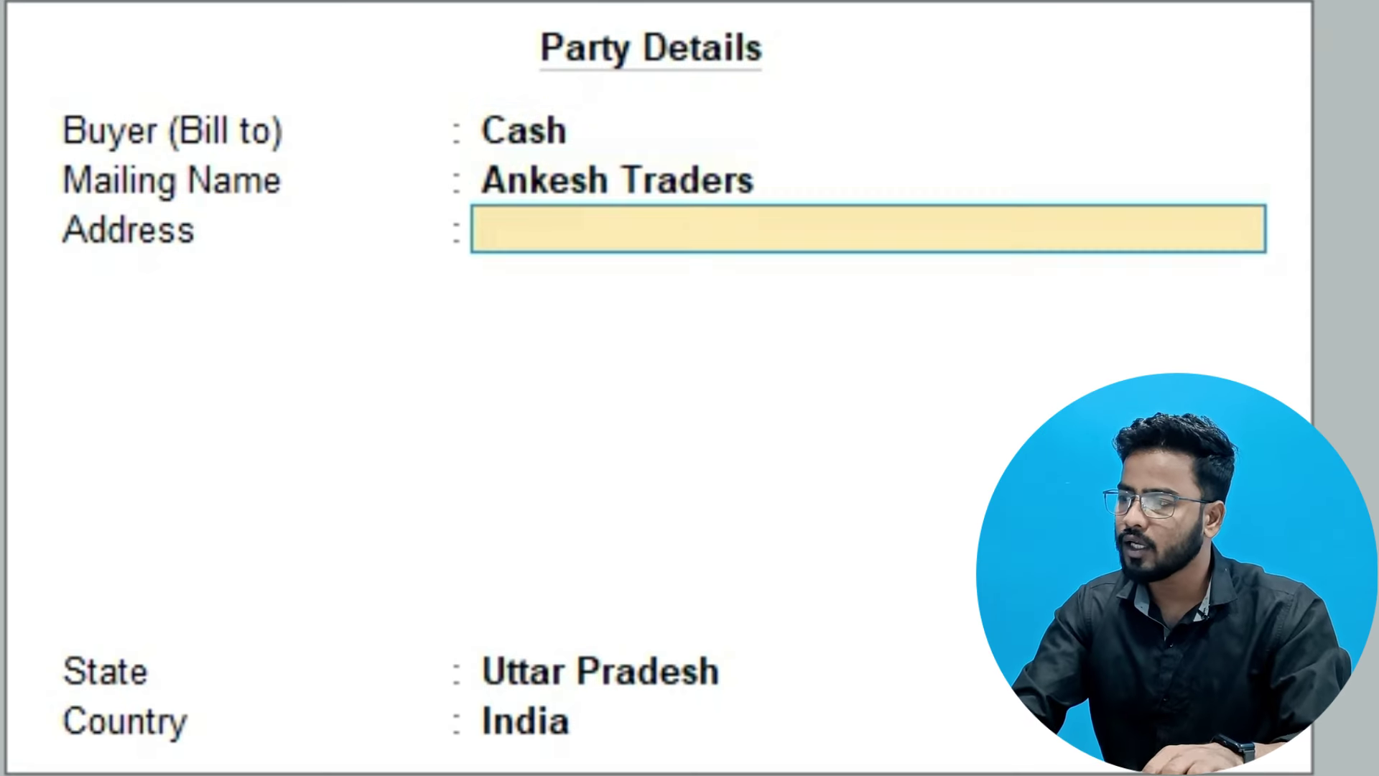
Fill in the buyer's three-line postal address and accept the party details with the existing state and country.
type("Sadarpur")
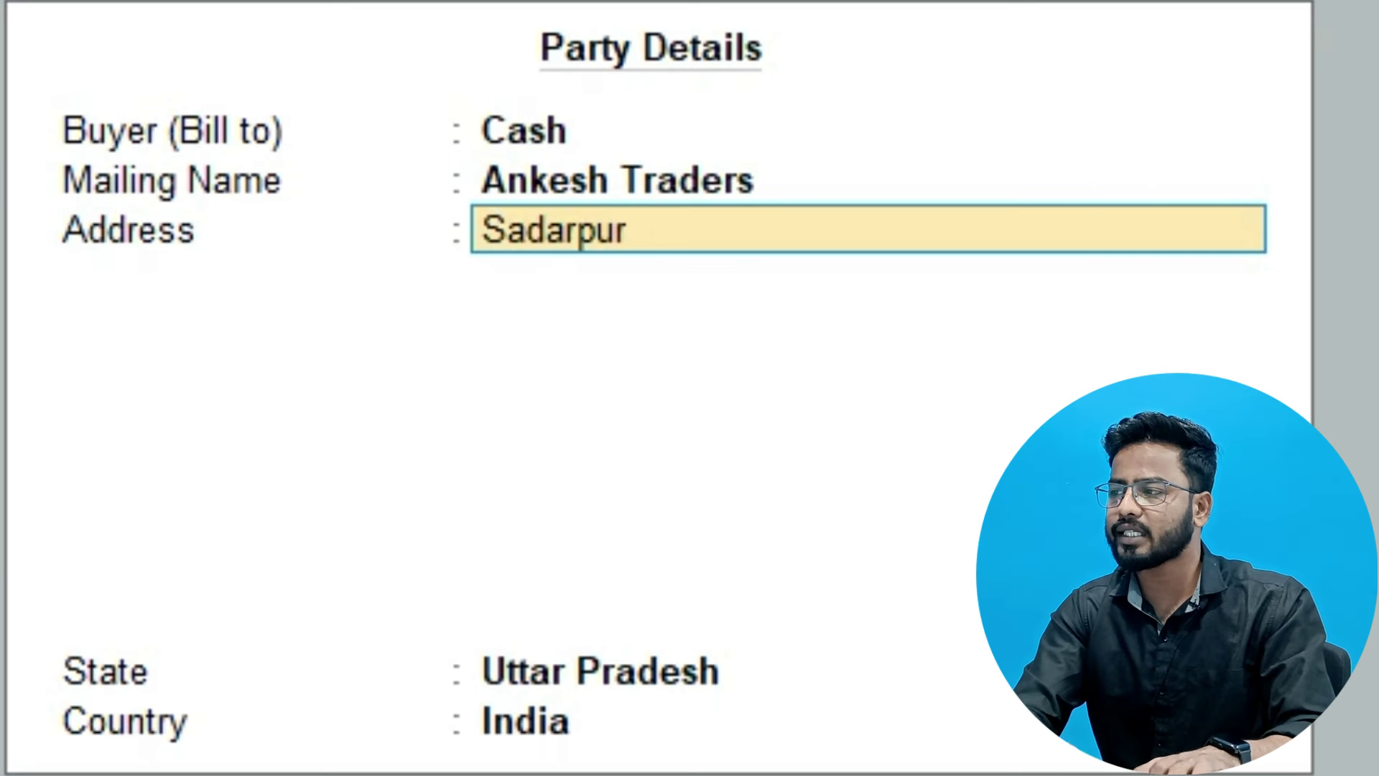
type(" Sec-45 Noiid")
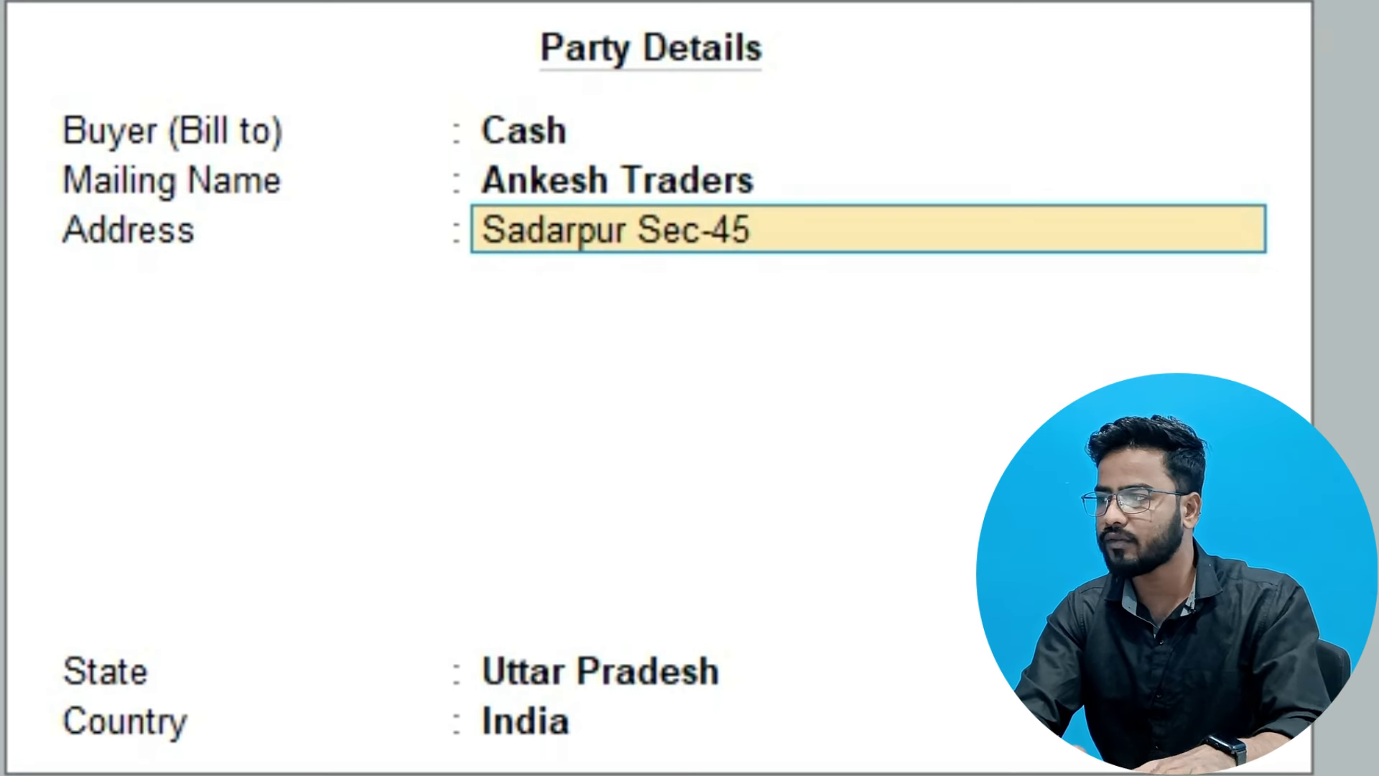
key("BackSpace")
key("BackSpace")
type("da")
key("Return")
type("Main Market")
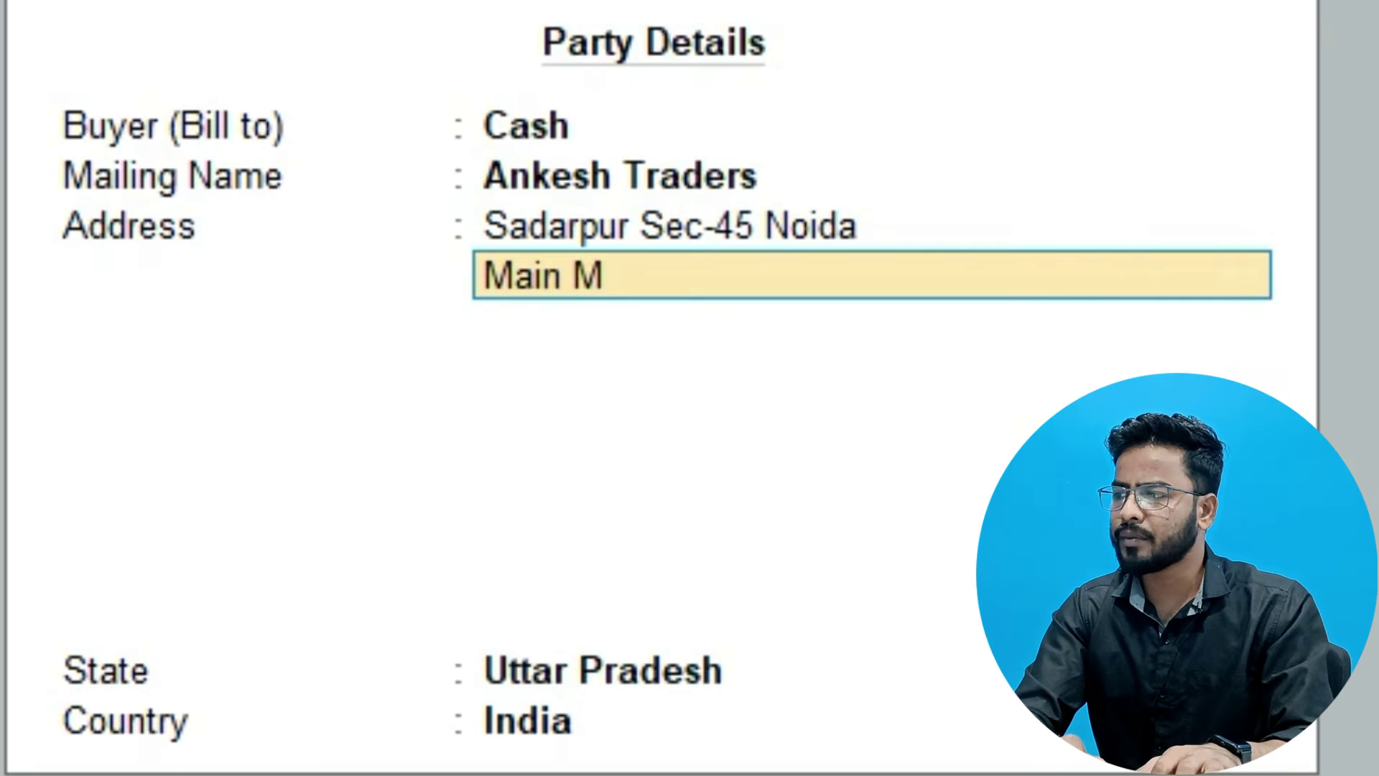
key("Return")
type("UP 201301")
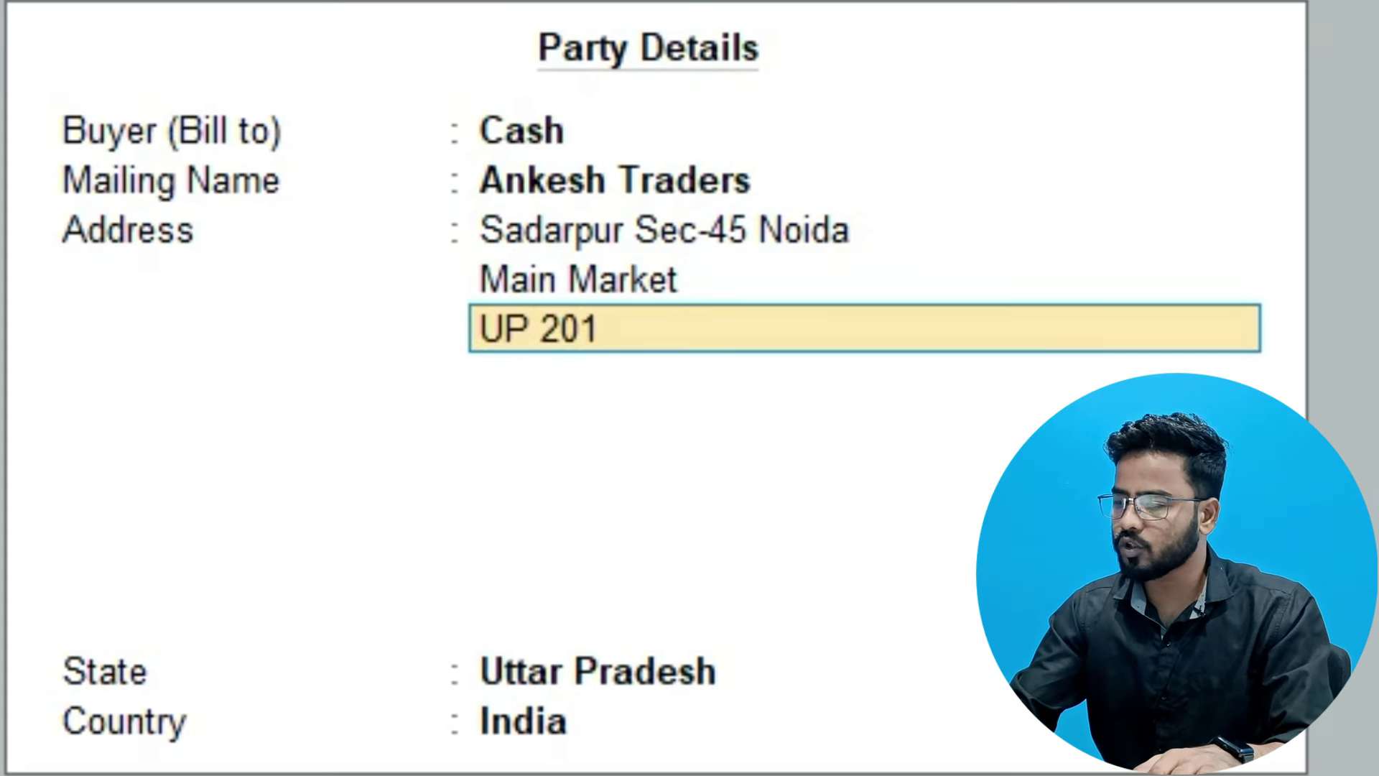
key("Return")
key("Return")
key("Return")
key("Return")
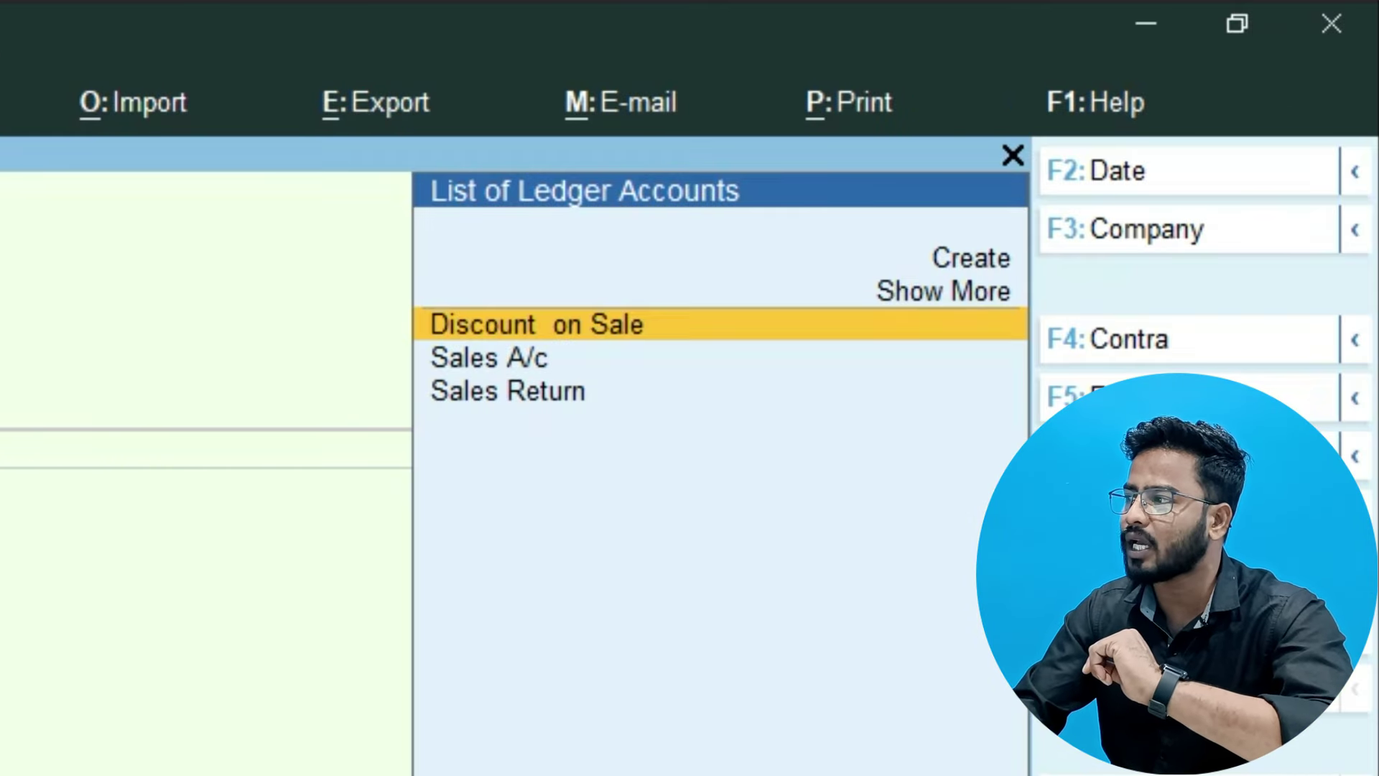
Set the sales ledger to Sales A/c and add the stock item Armani Shirt "M".
key("Down")
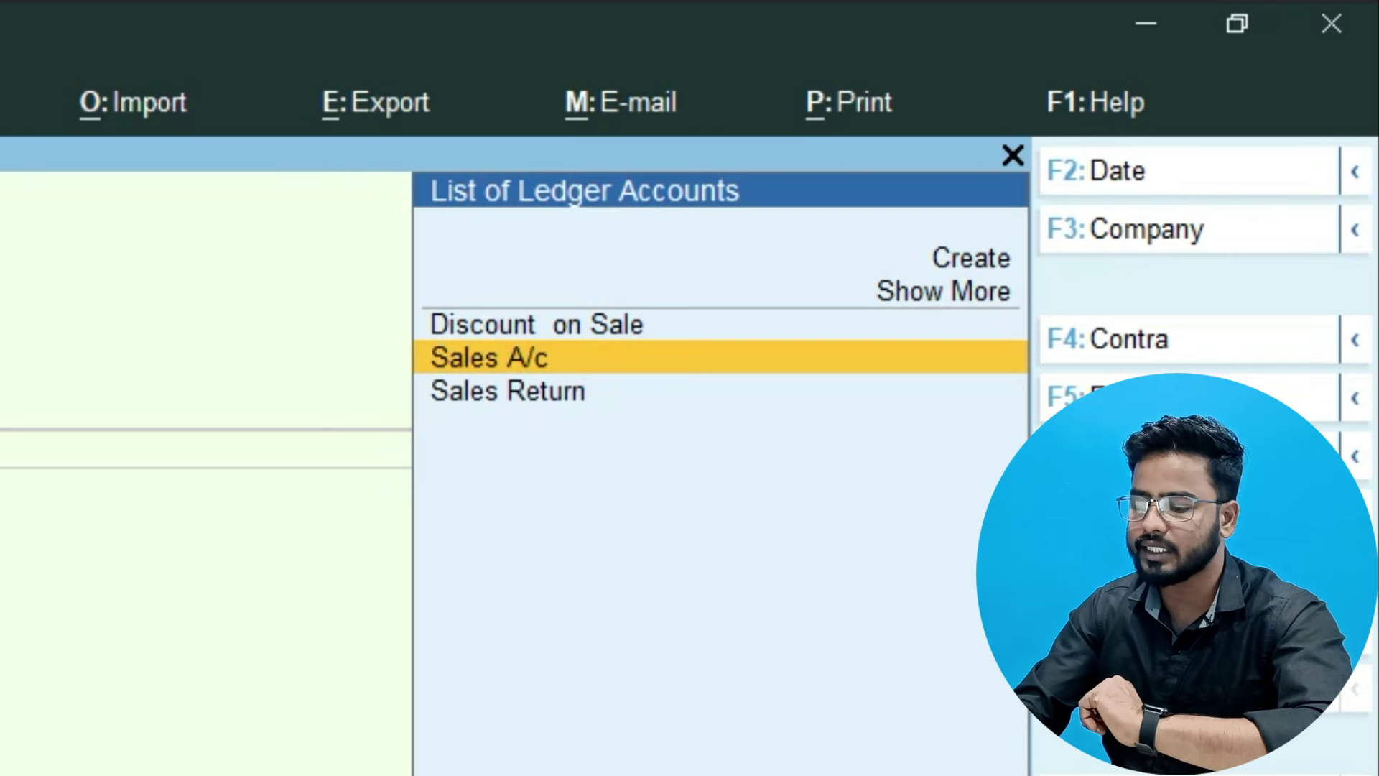
key("Return")
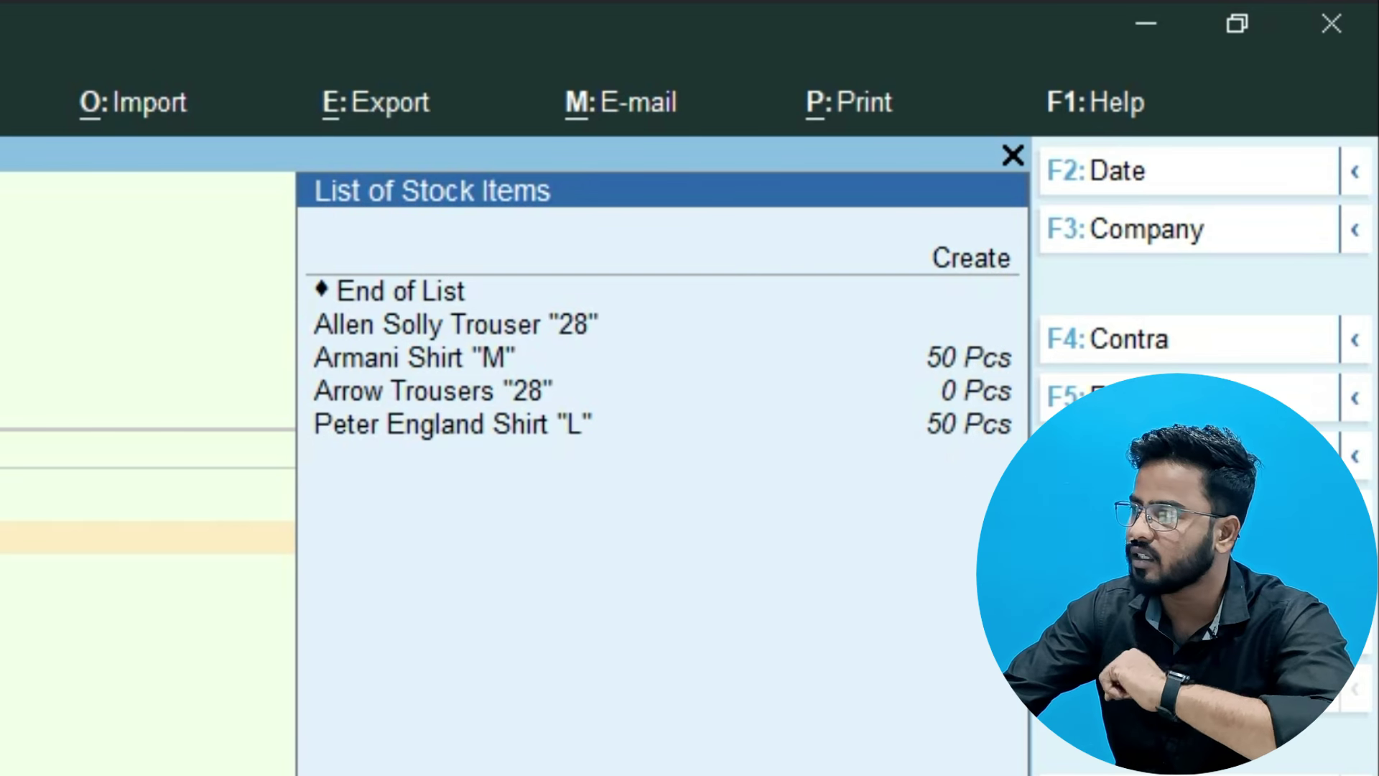
left_click(414, 357)
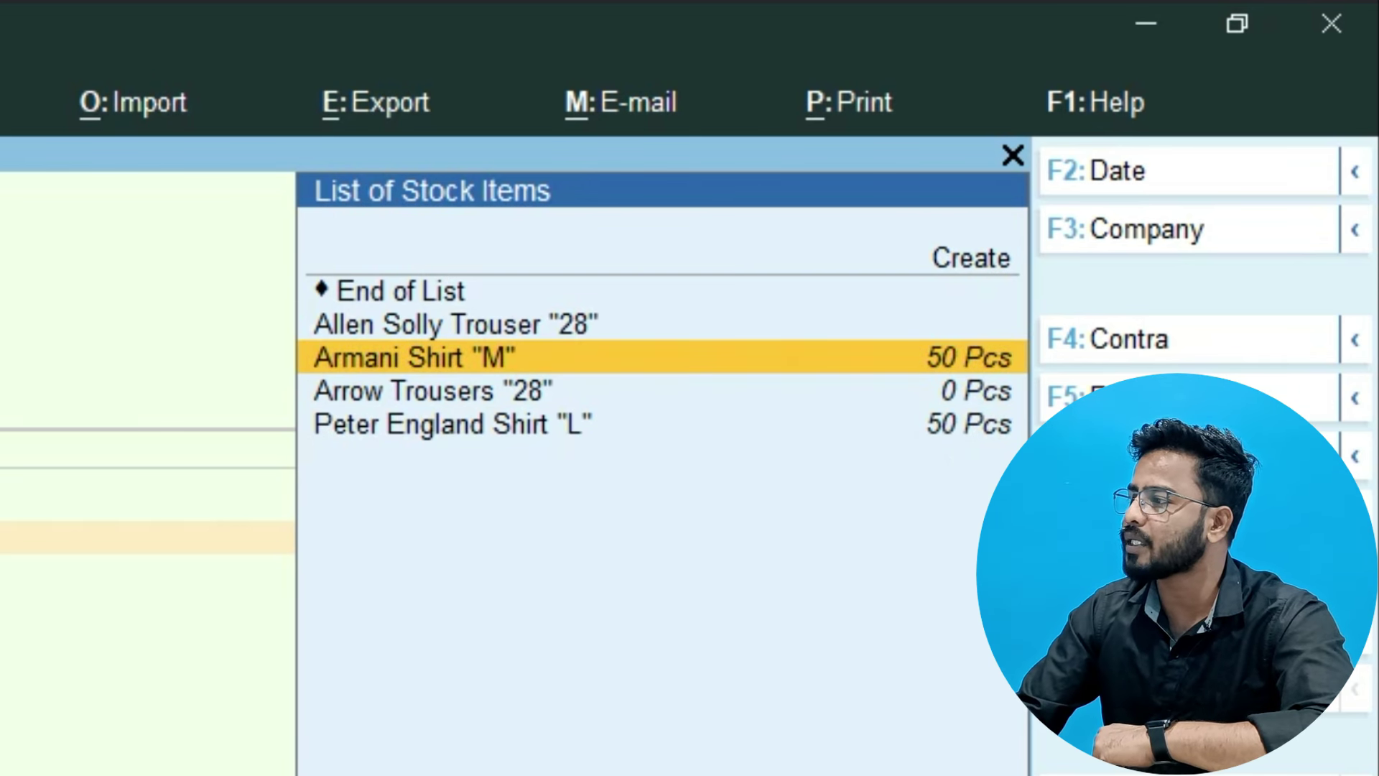
key("Return")
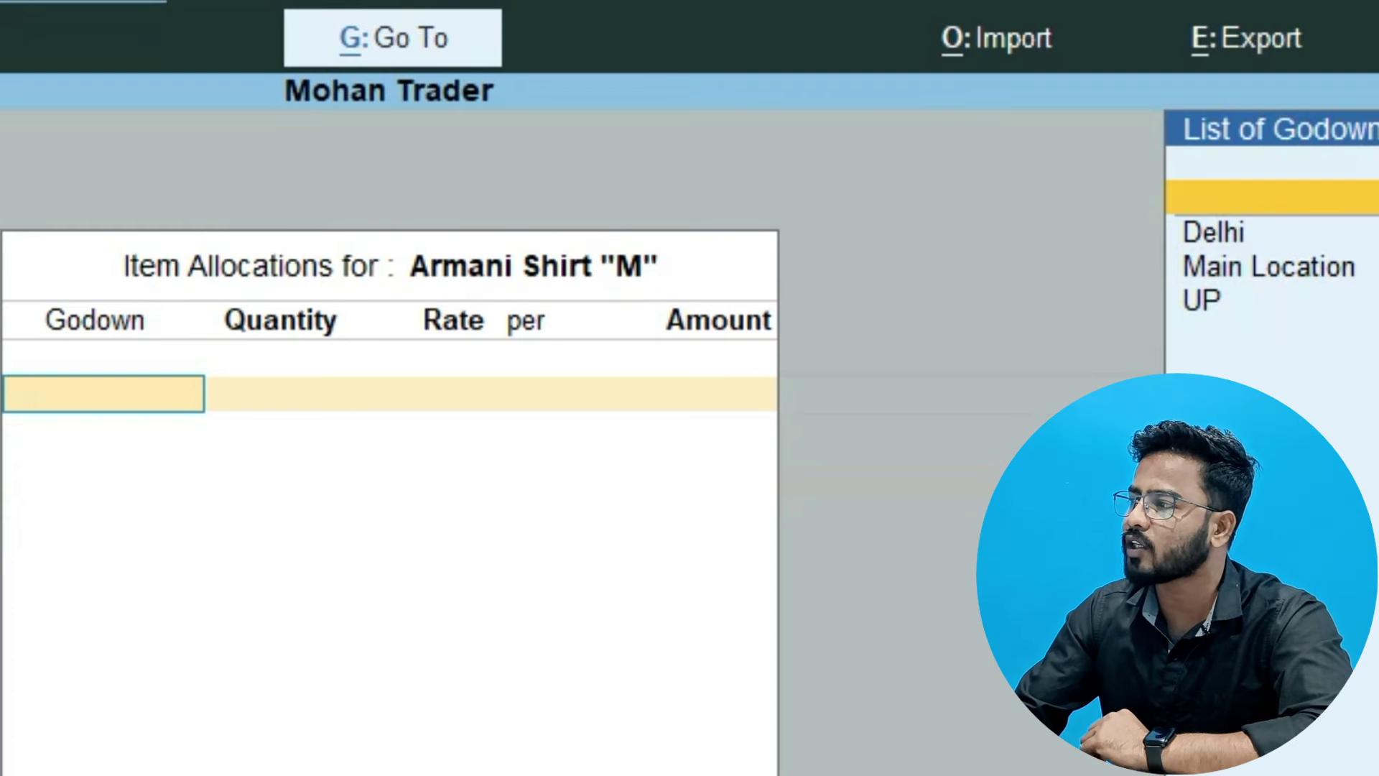
Allocate 20 Pcs of Armani Shirt "M" from the Delhi godown at a rate of 350 and accept the item line.
key("Down")
key("Return")
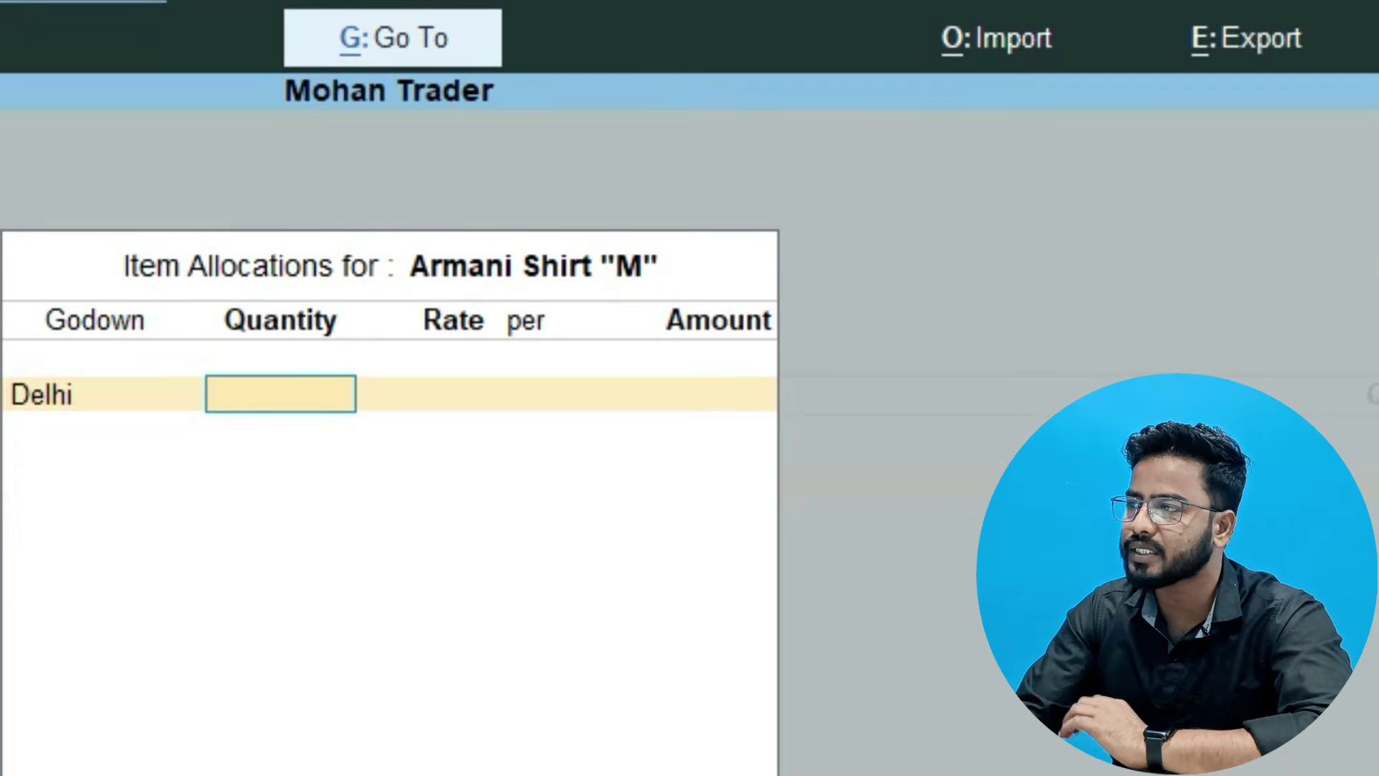
type("20")
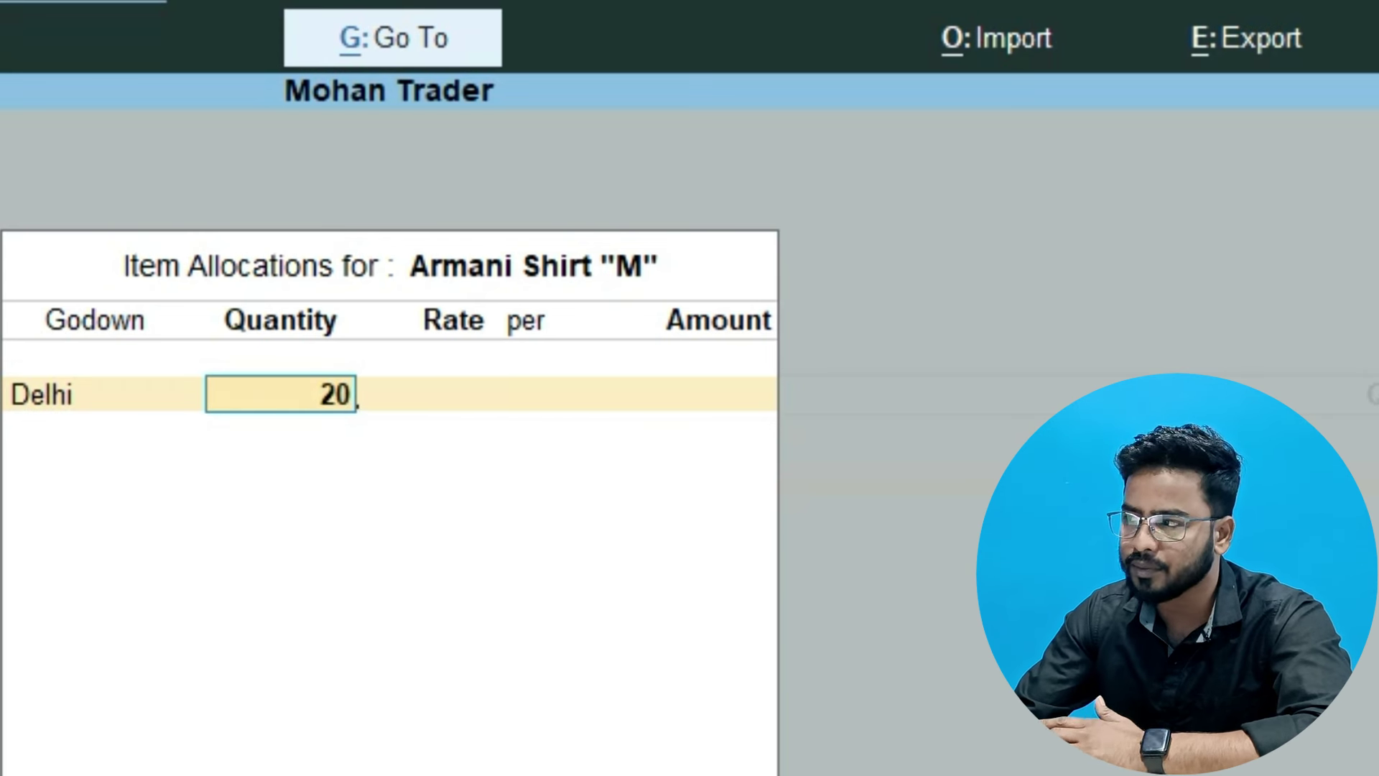
key("Return")
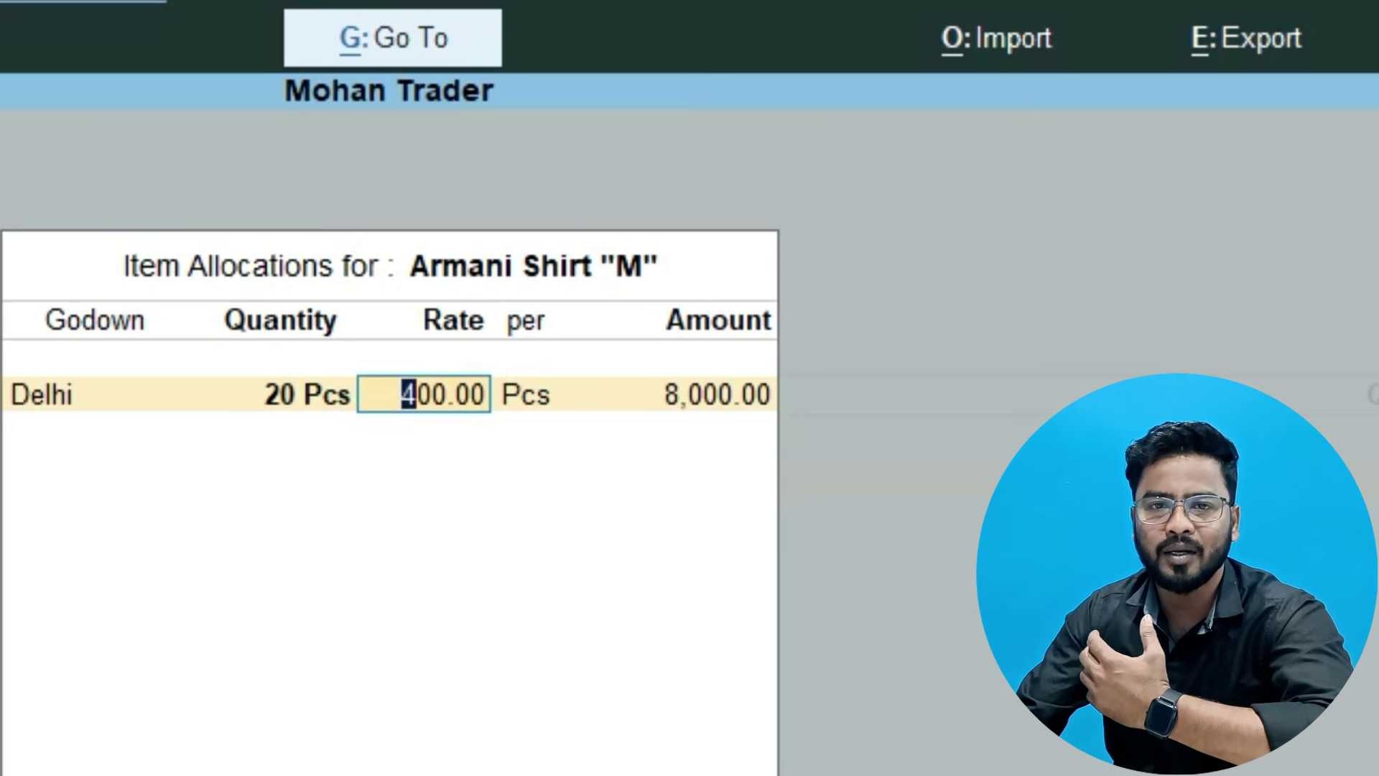
type("350")
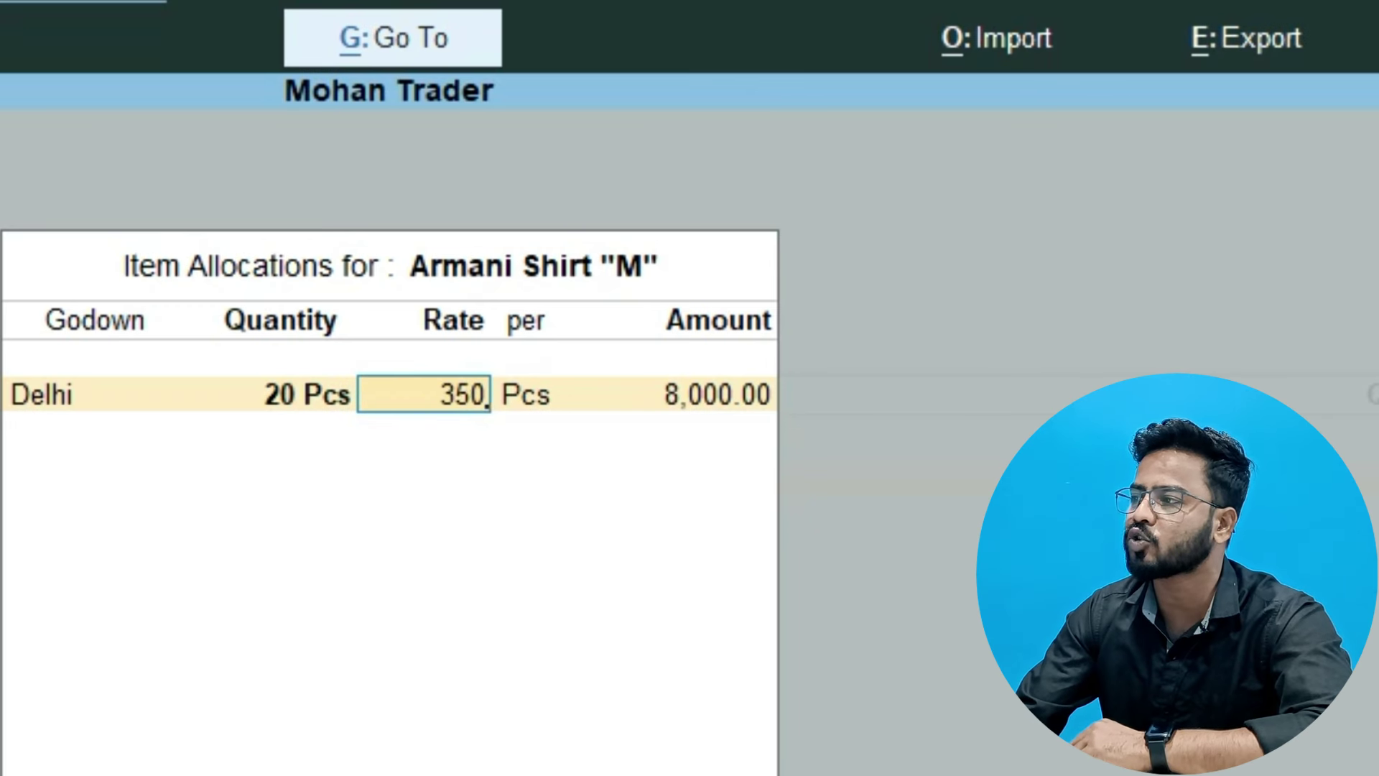
key("Return")
key("Return")
key("Return")
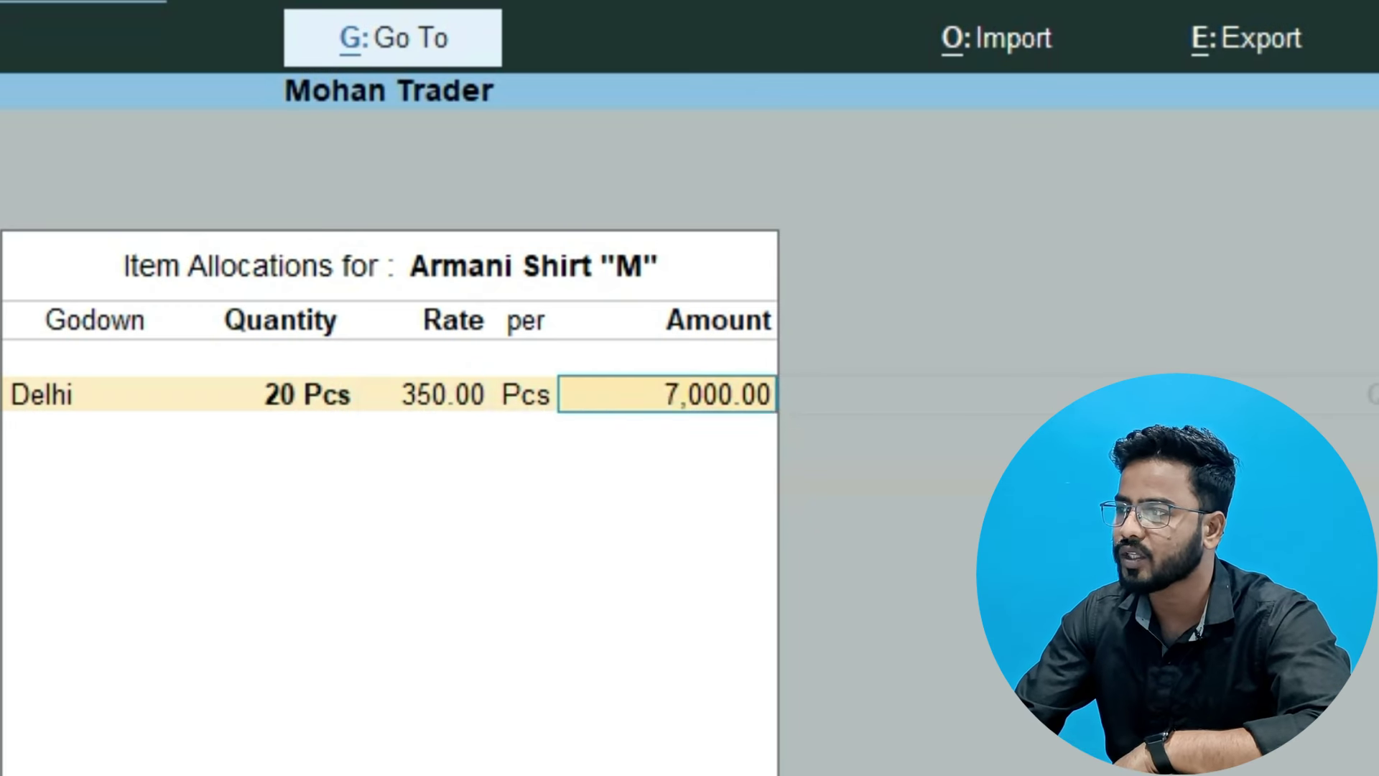
key("Return")
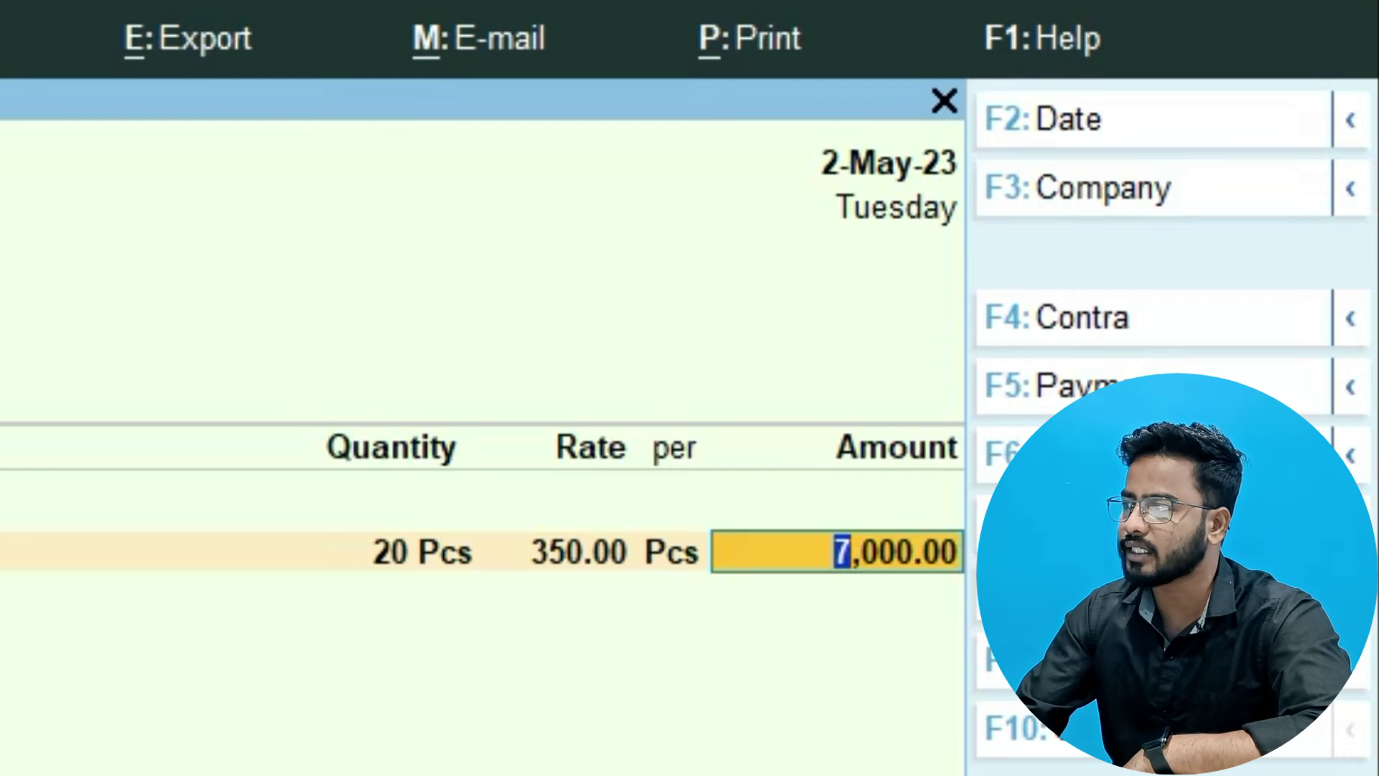
key("Return")
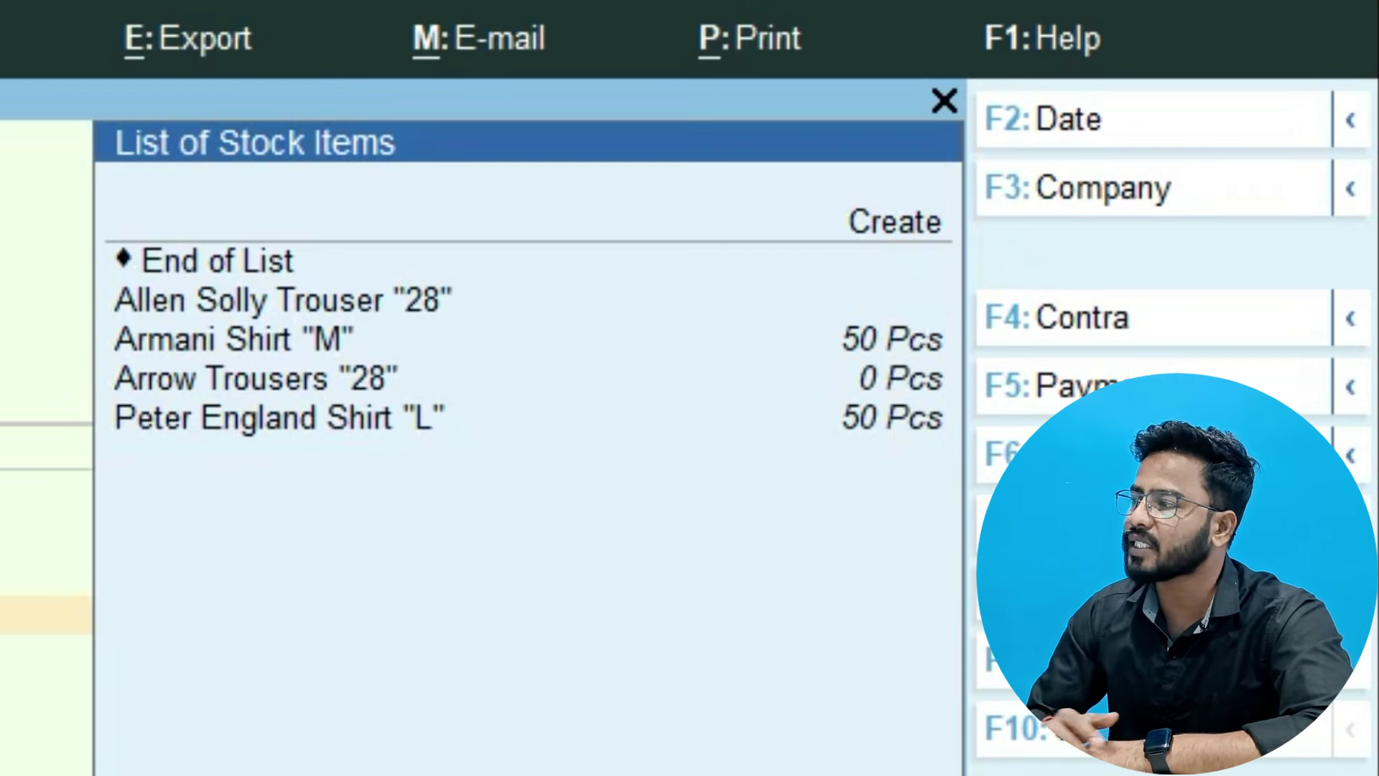
Add Peter England Shirt "L" as the second stock item.
key("Down")
key("Down")
key("Down")
key("Down")
key("Up")
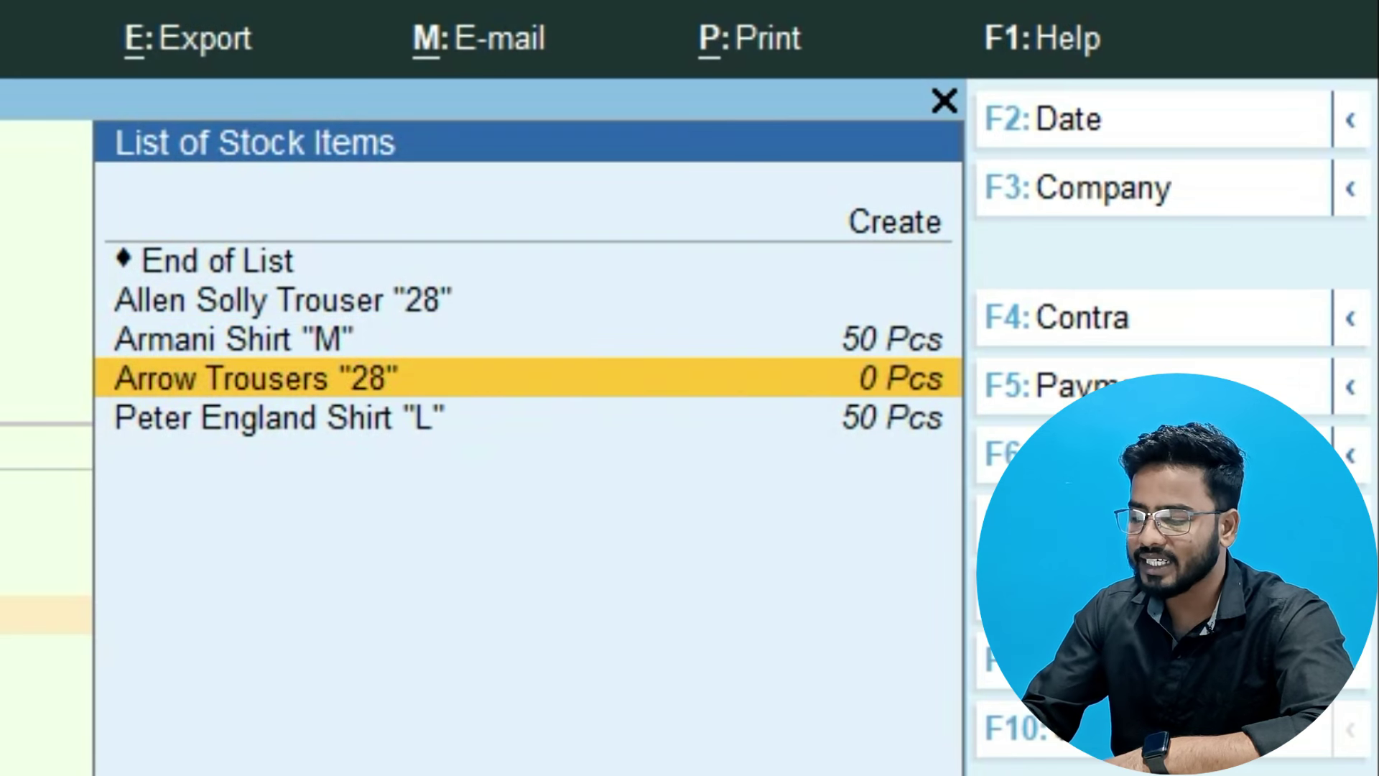
key("Down")
key("Return")
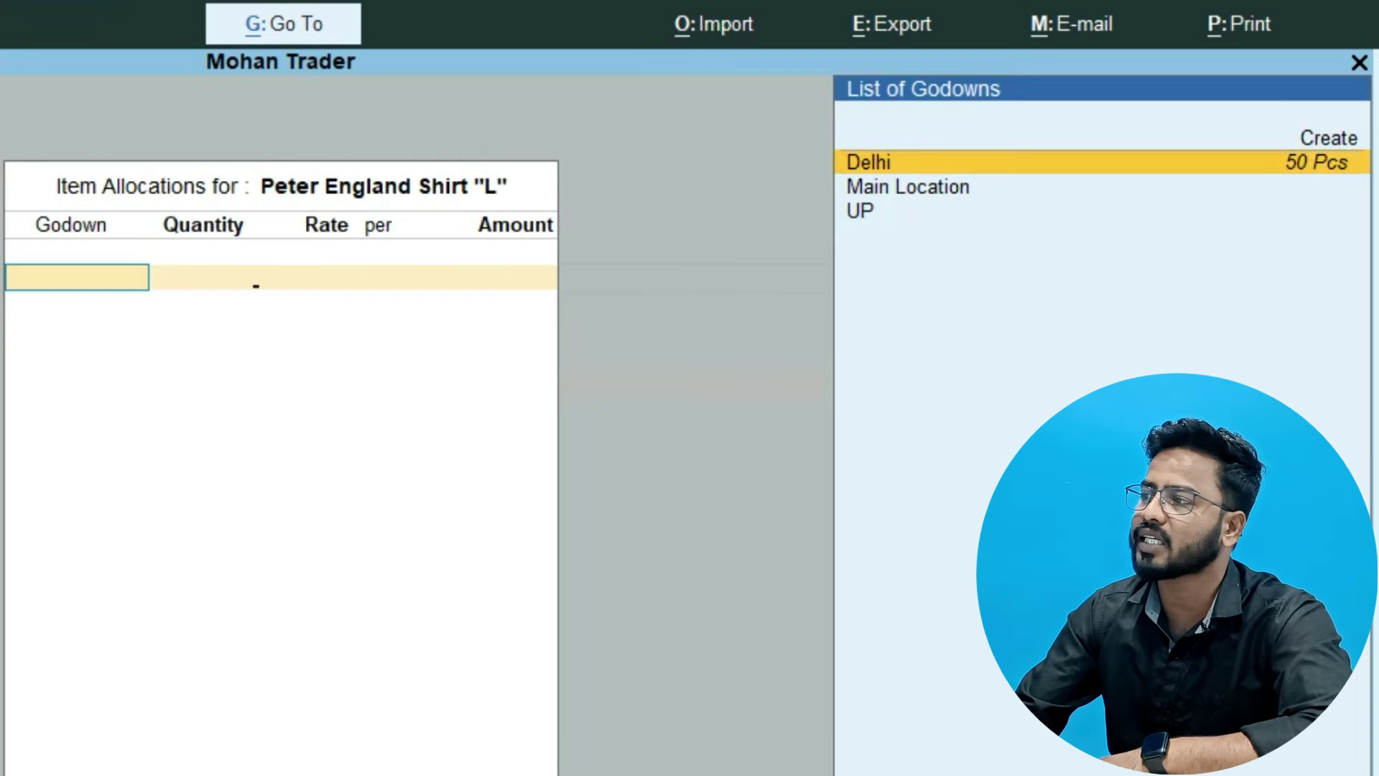
Allocate 30 Pcs of Peter England Shirt "L" from the Delhi godown at a rate of 500 and end the item list.
key("Return")
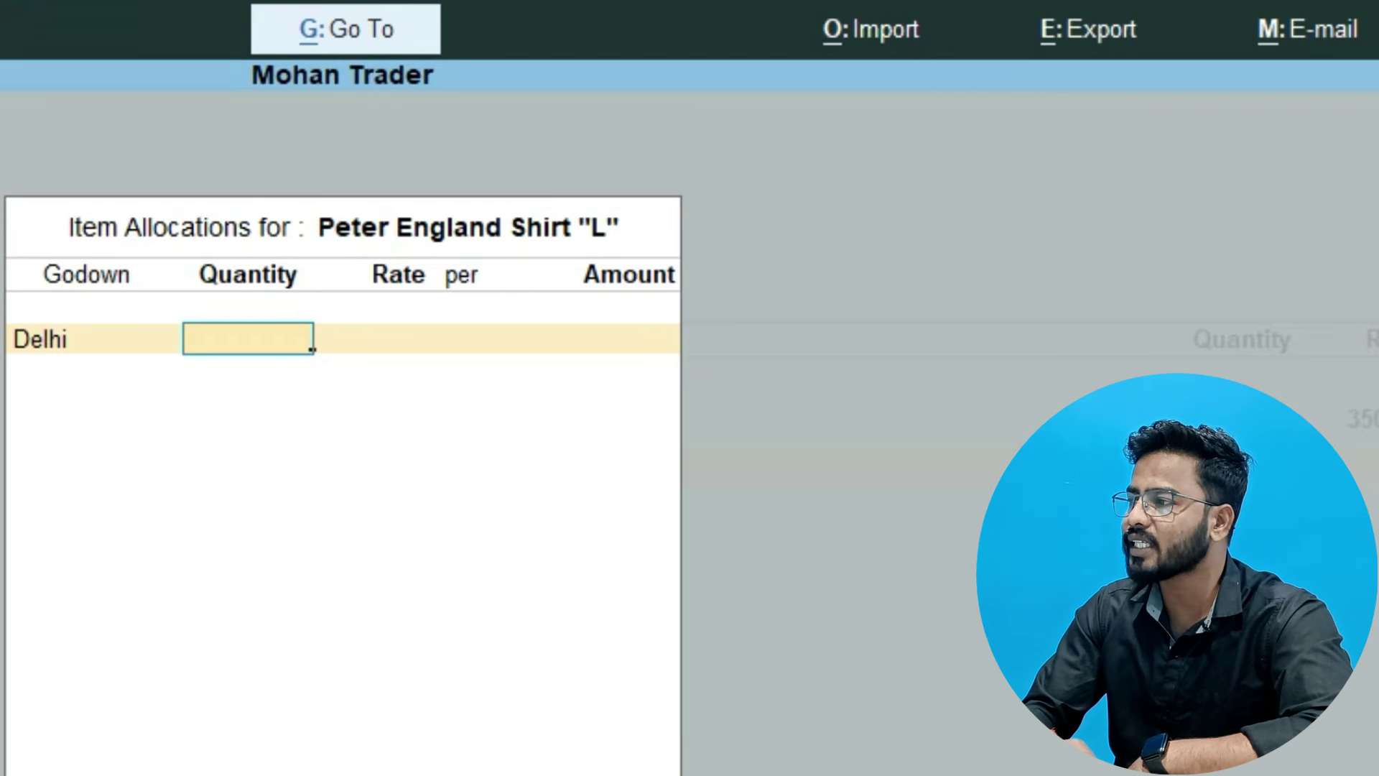
type("30")
key("Return")
type("500")
key("Return")
key("Return")
key("Return")
key("Return")
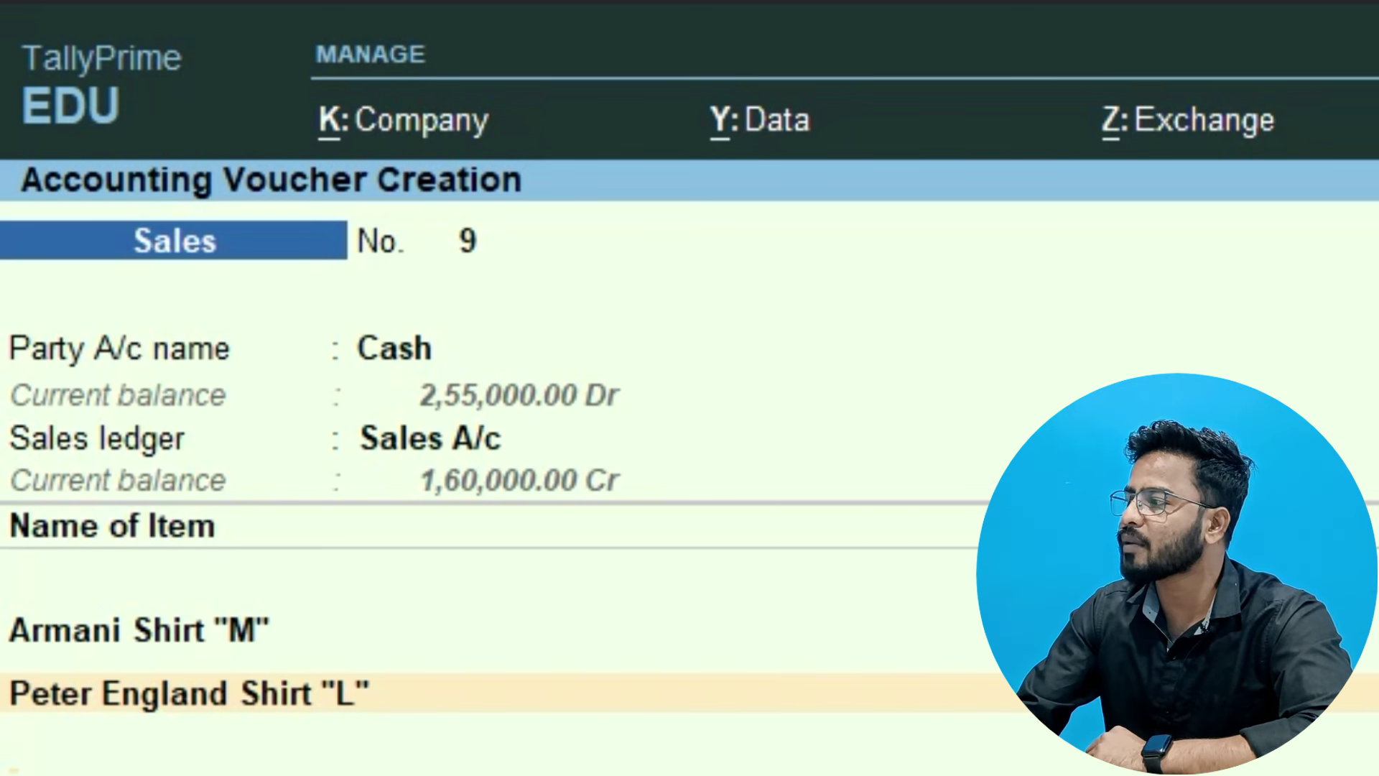
key("Return")
key("Return")
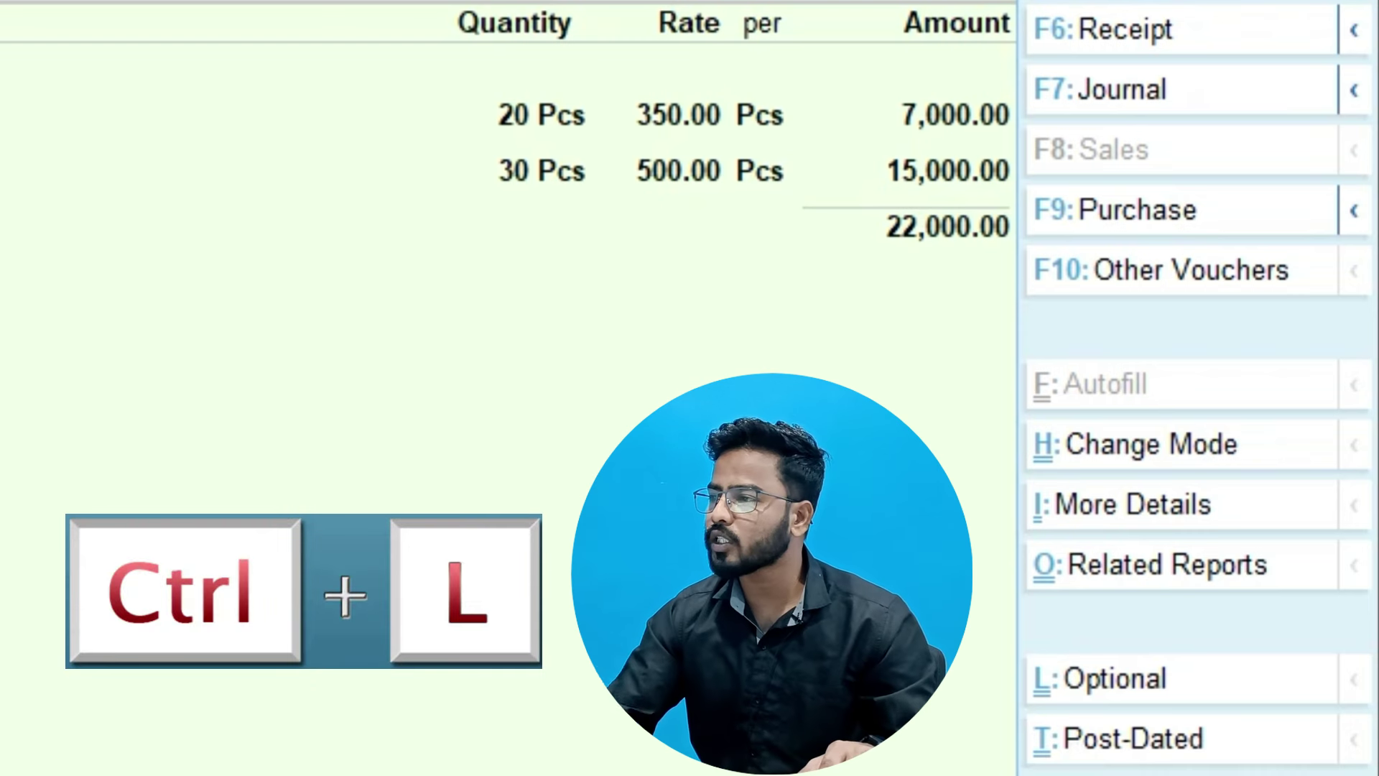
Mark the voucher as Optional and save it with the narration "Created proforma invoice for ankesh traders".
key("ctrl+l")
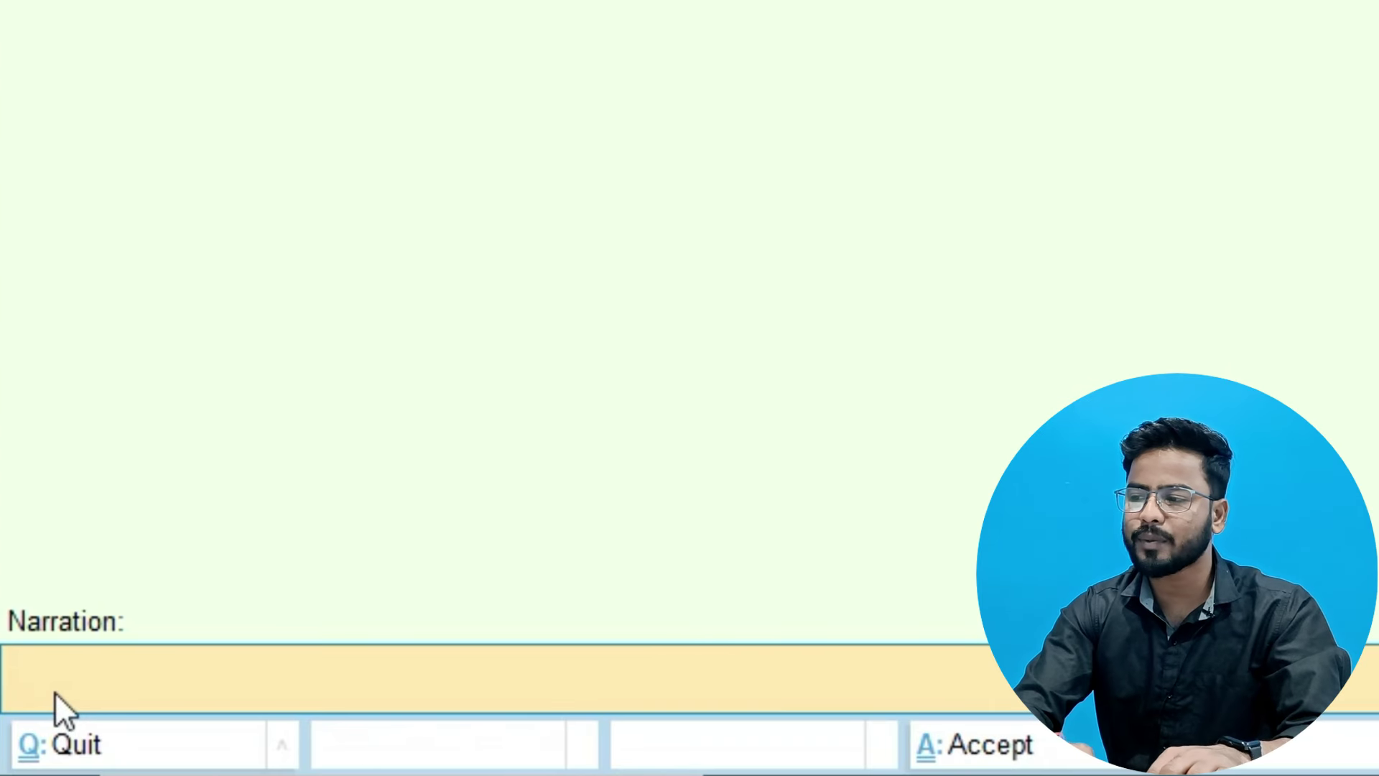
type("Create")
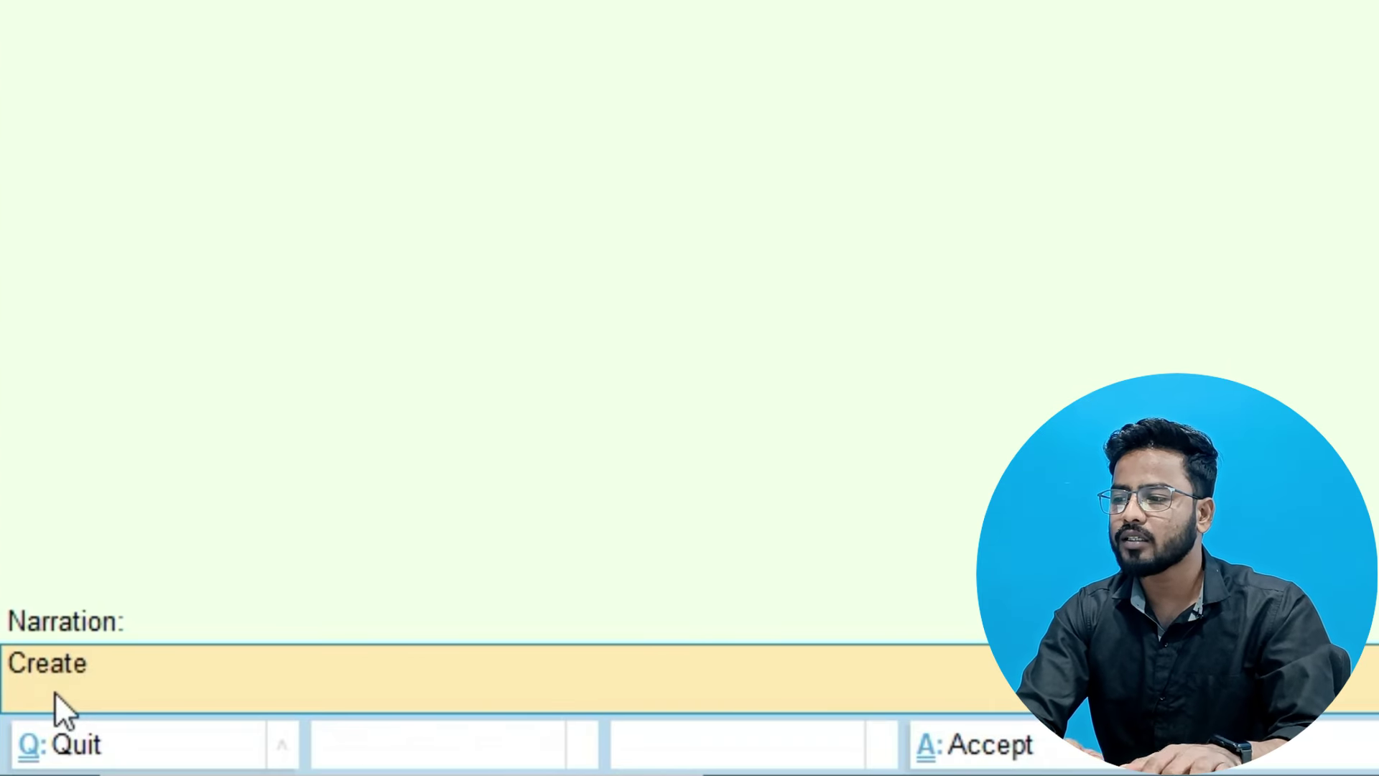
type("d proforma")
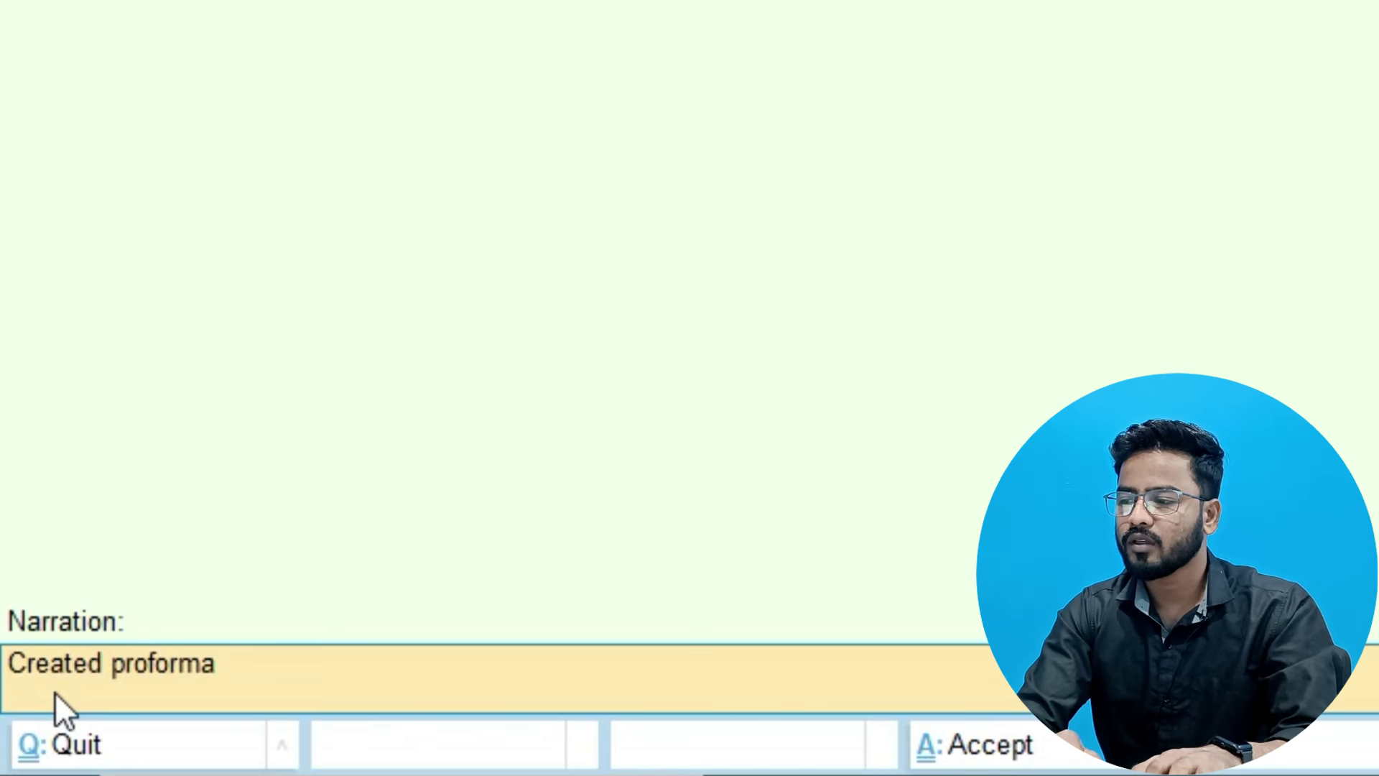
type(" invoice")
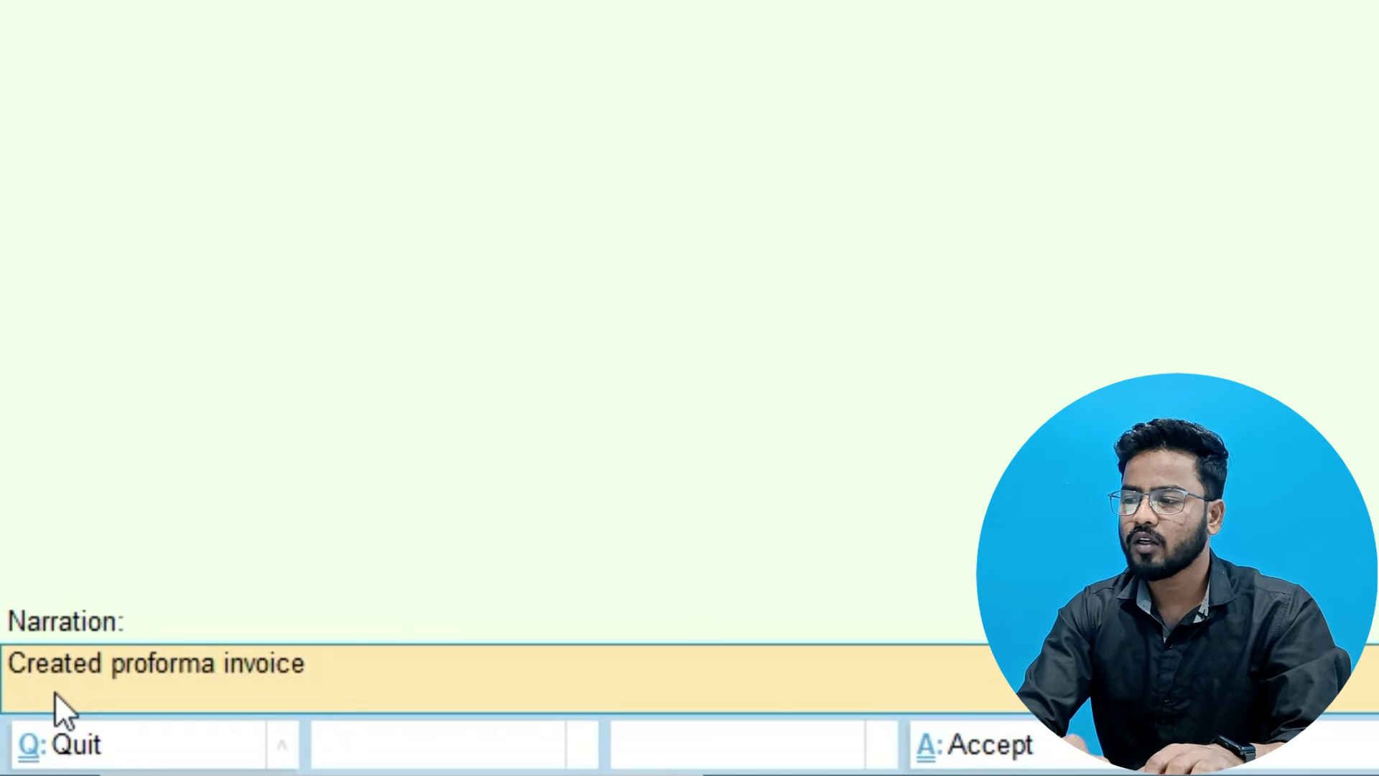
type(" for ankesh t")
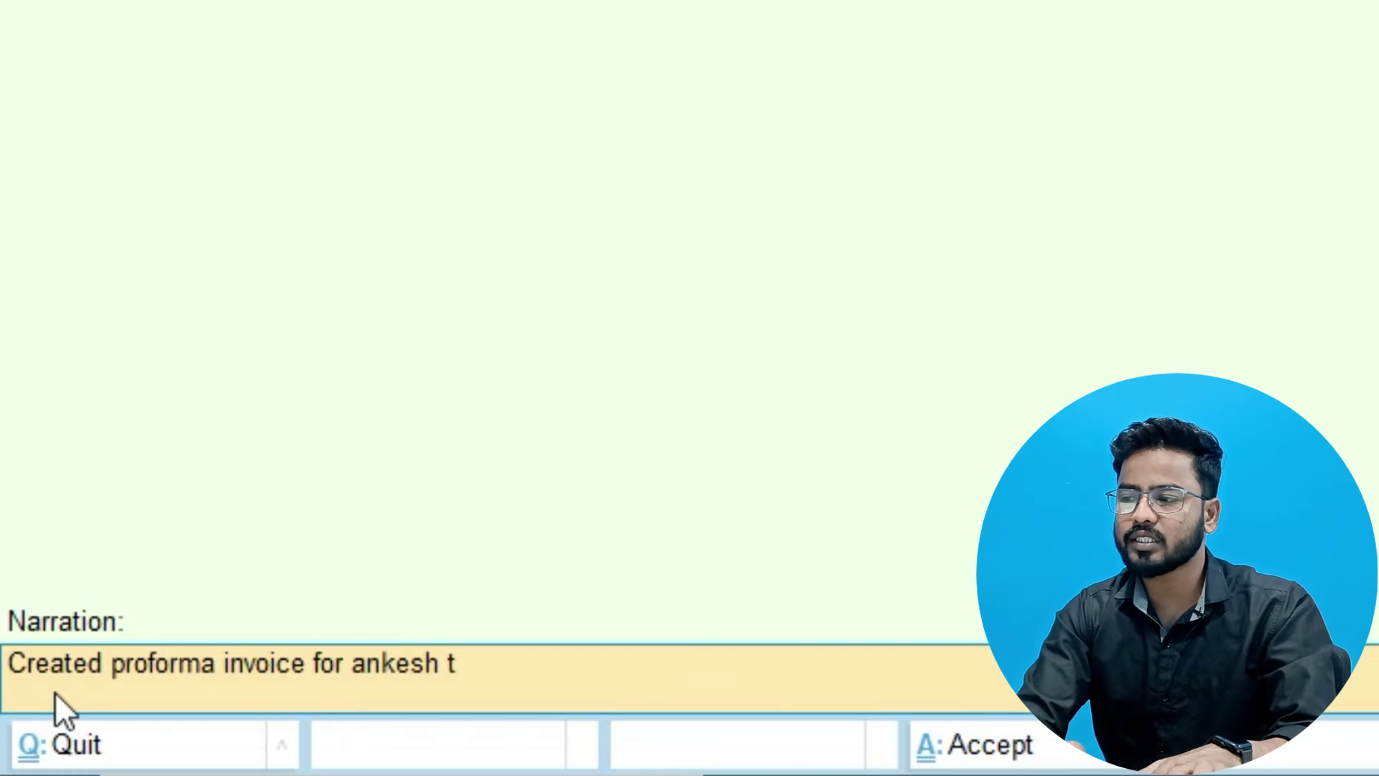
type("raders")
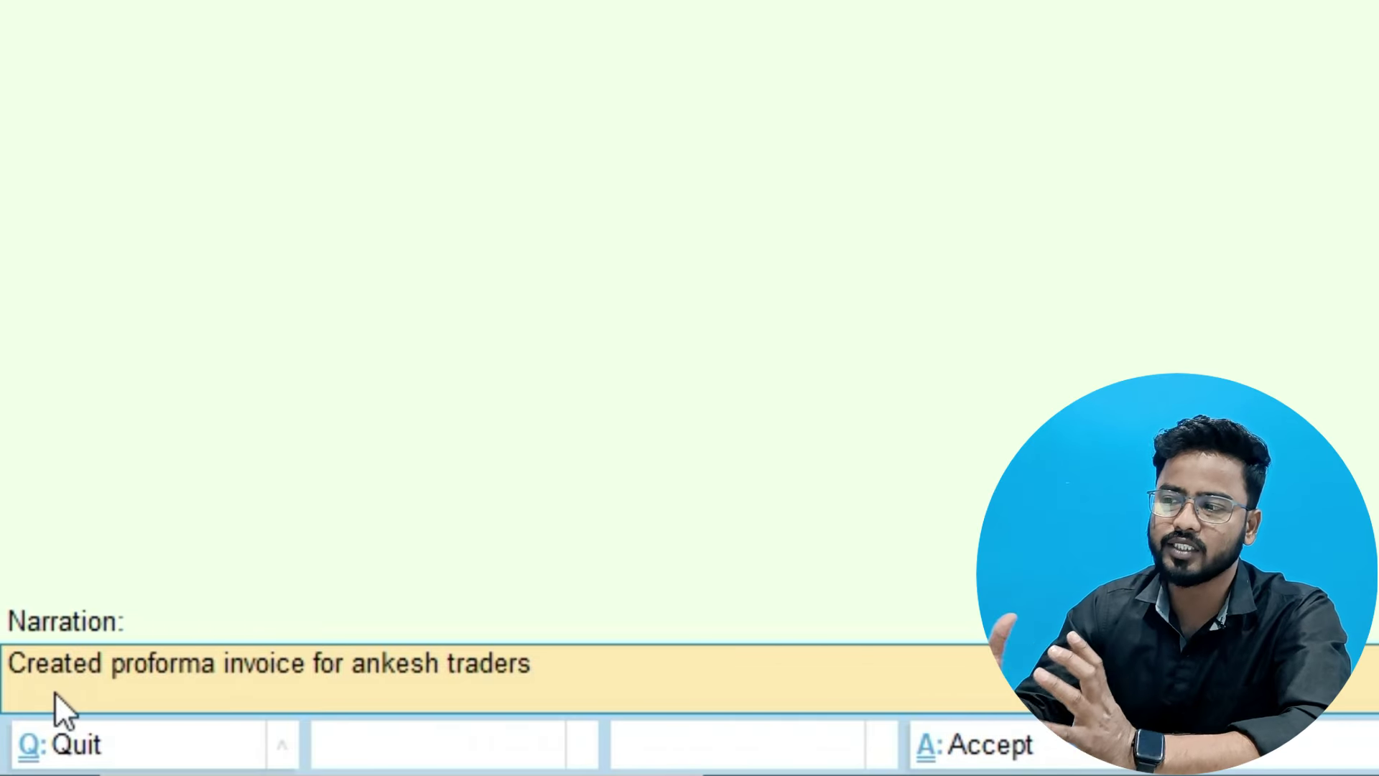
key("Return")
key("Return")
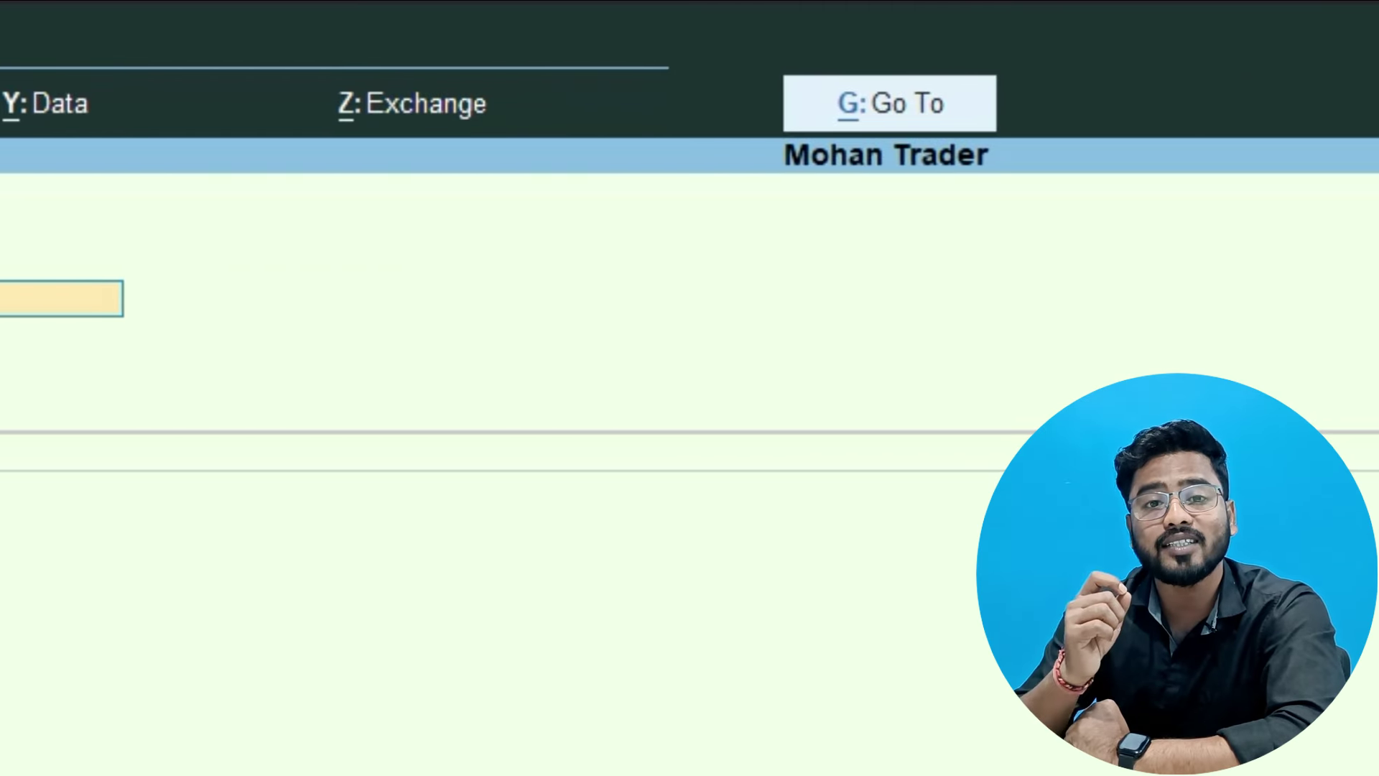
key("Down")
key("Down")
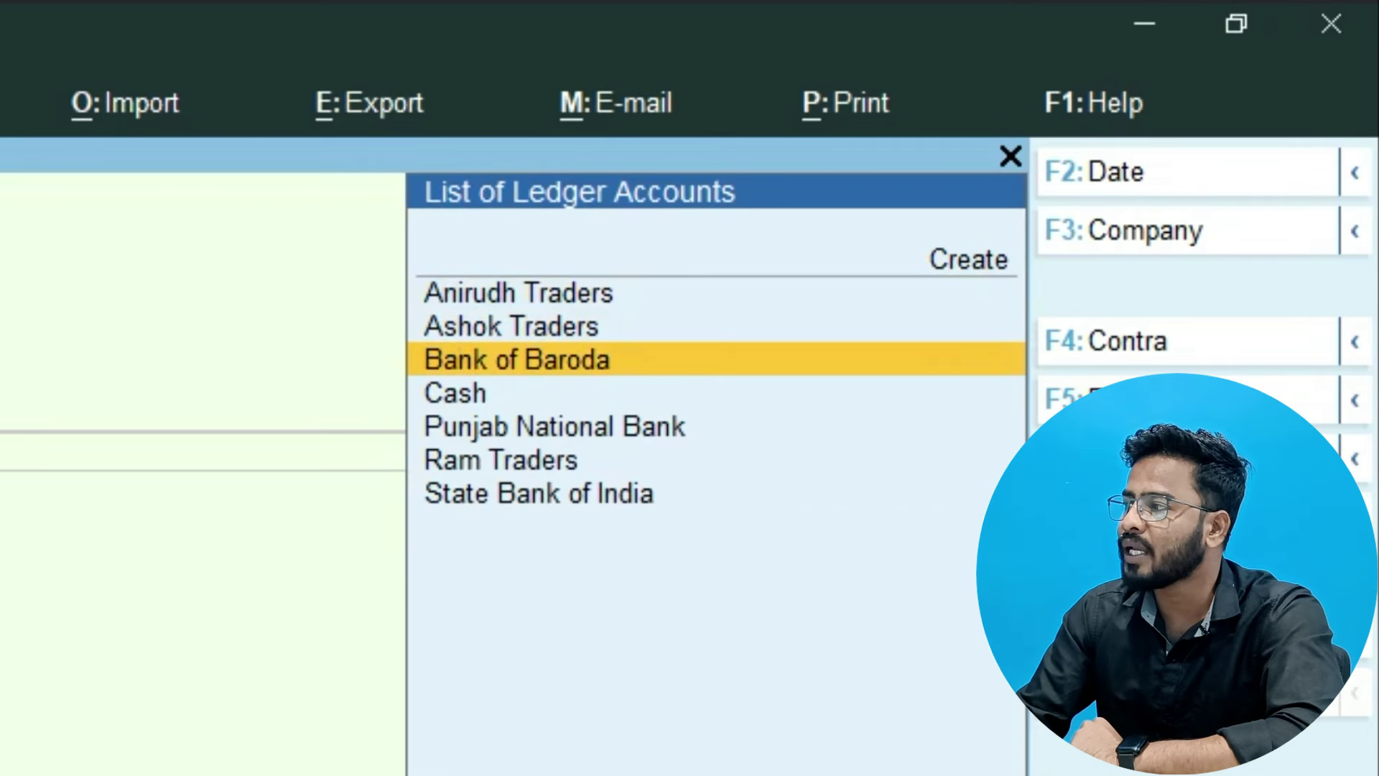
key("Down")
key("Return")
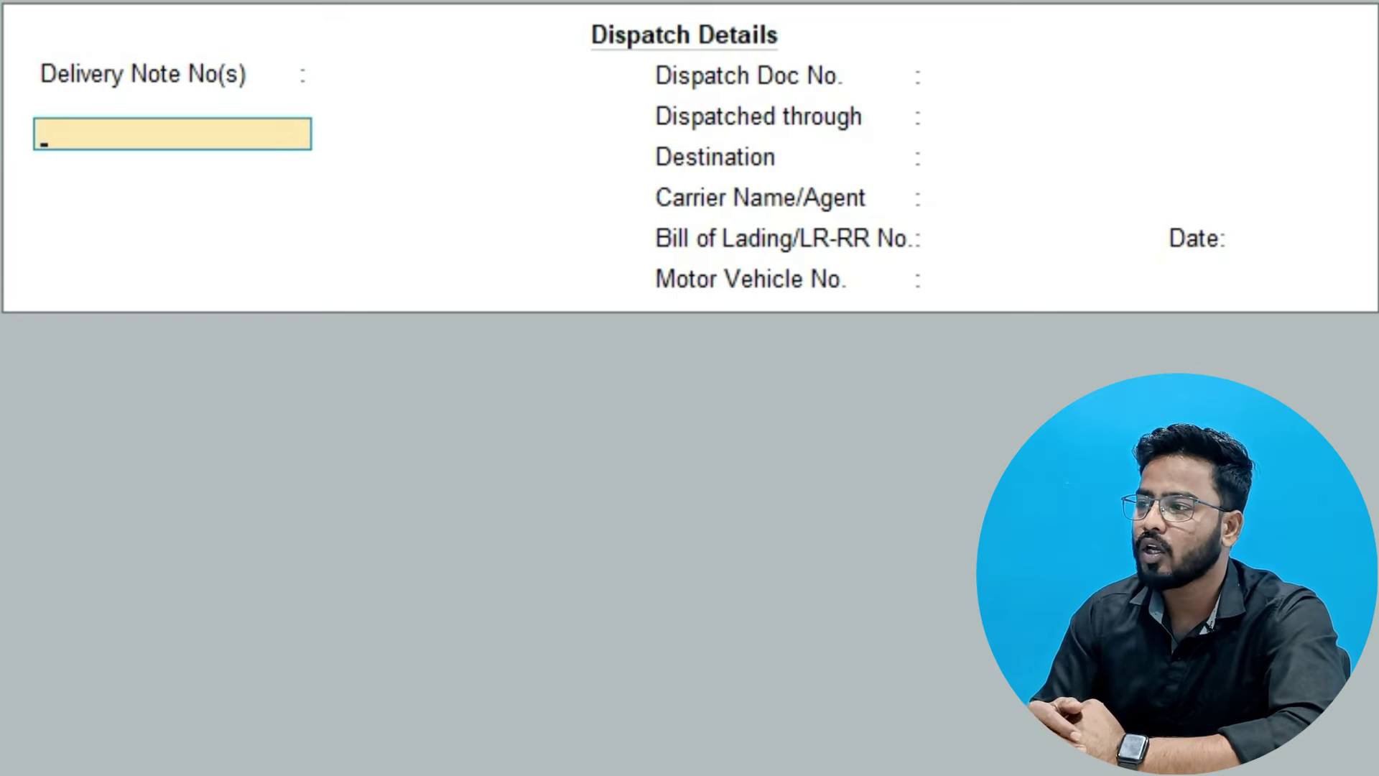
key("Return")
key("Return")
key("Return")
key("Return")
key("Return")
key("Return")
key("Return")
key("Return")
key("Return")
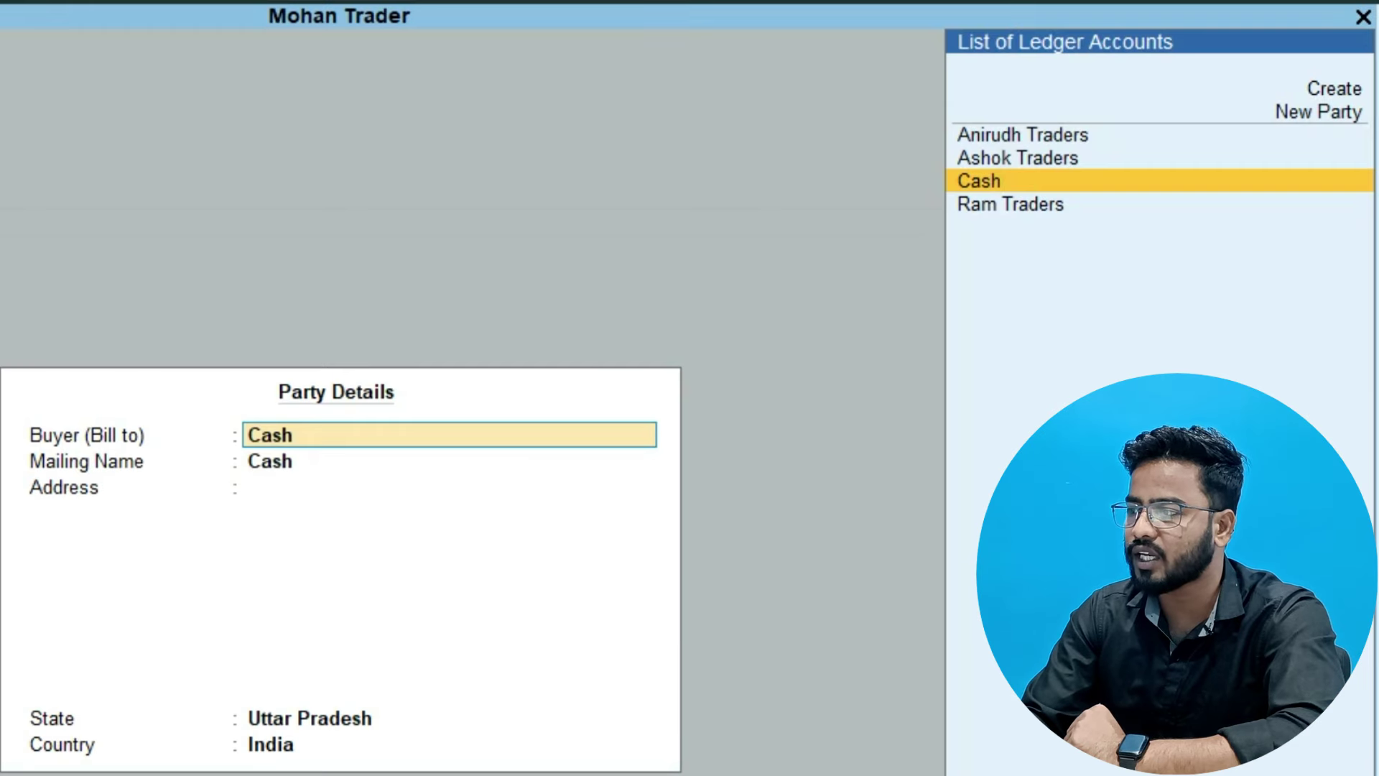
key("Return")
key("Return")
key("Return")
key("Return")
key("Return")
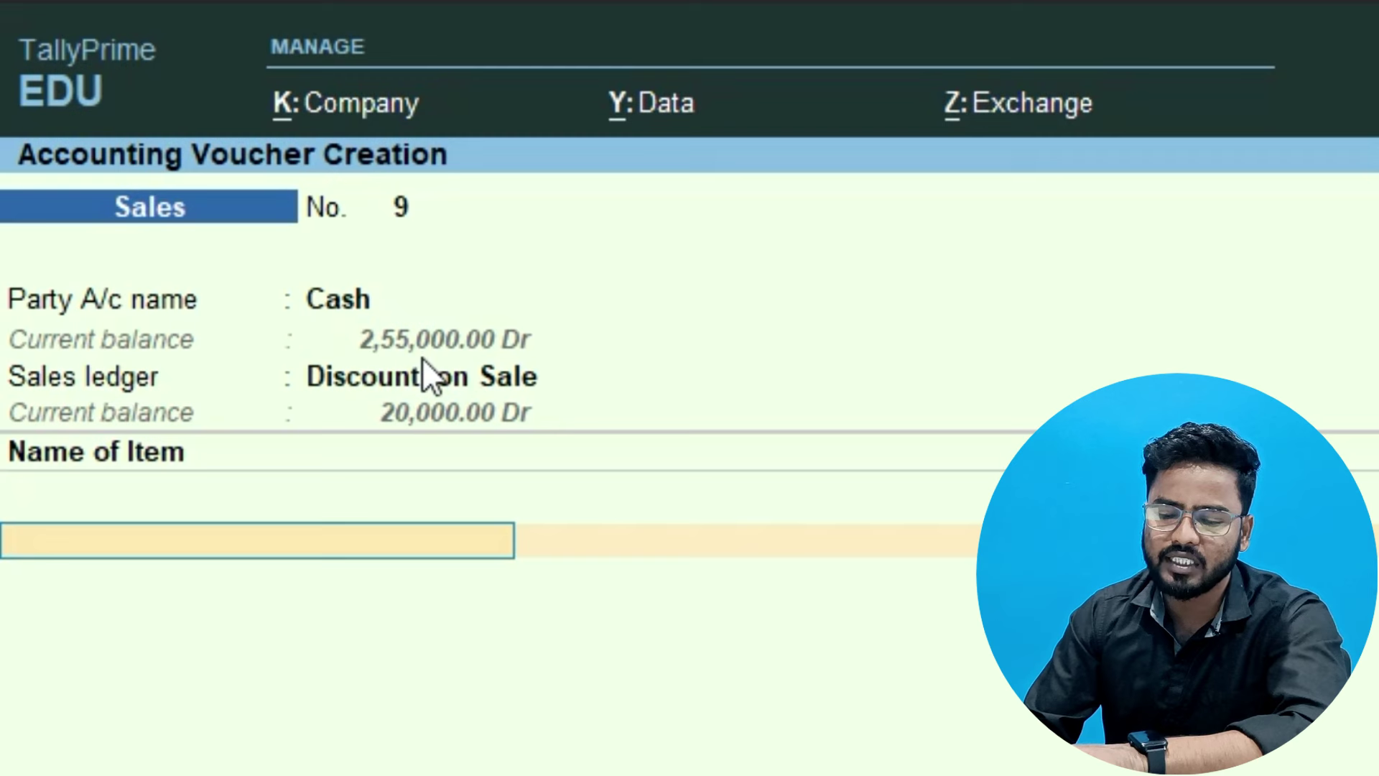
key("F5")
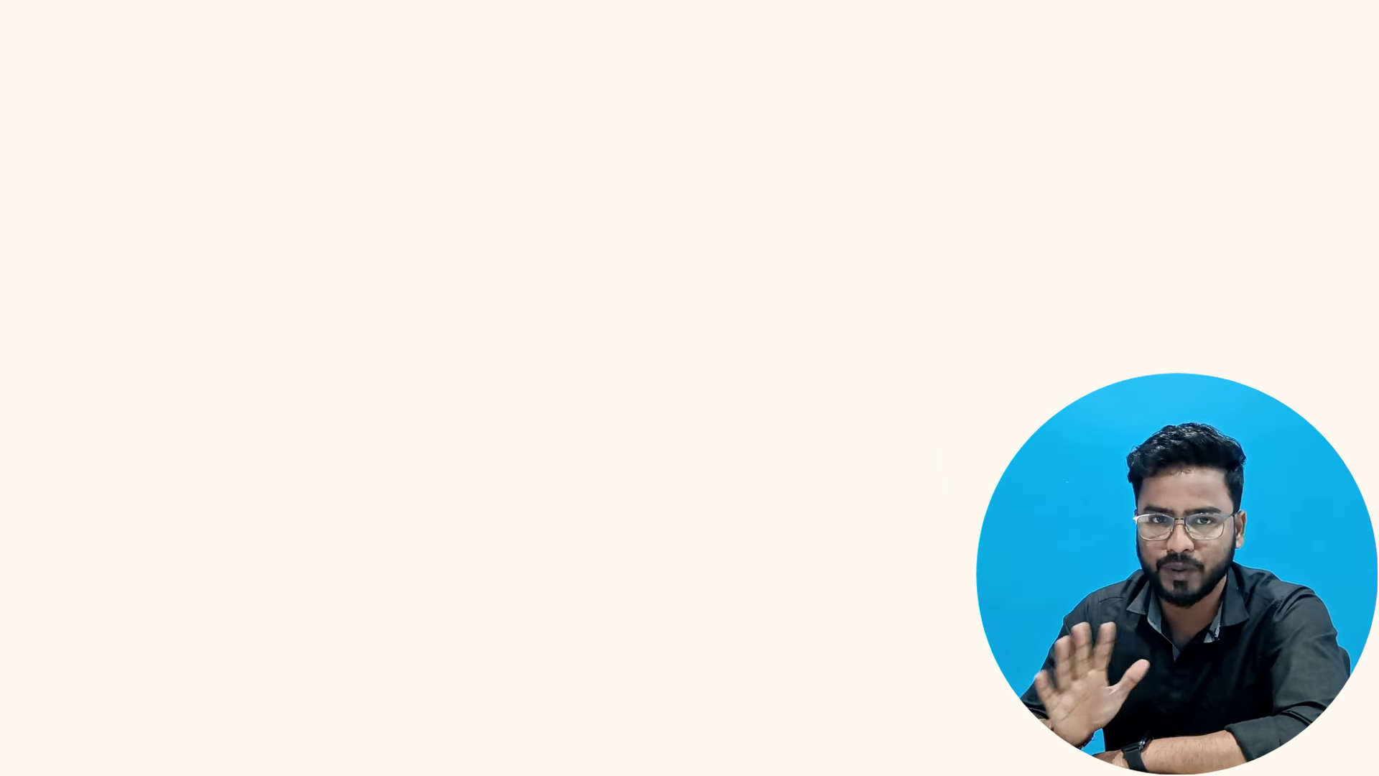
key("Escape")
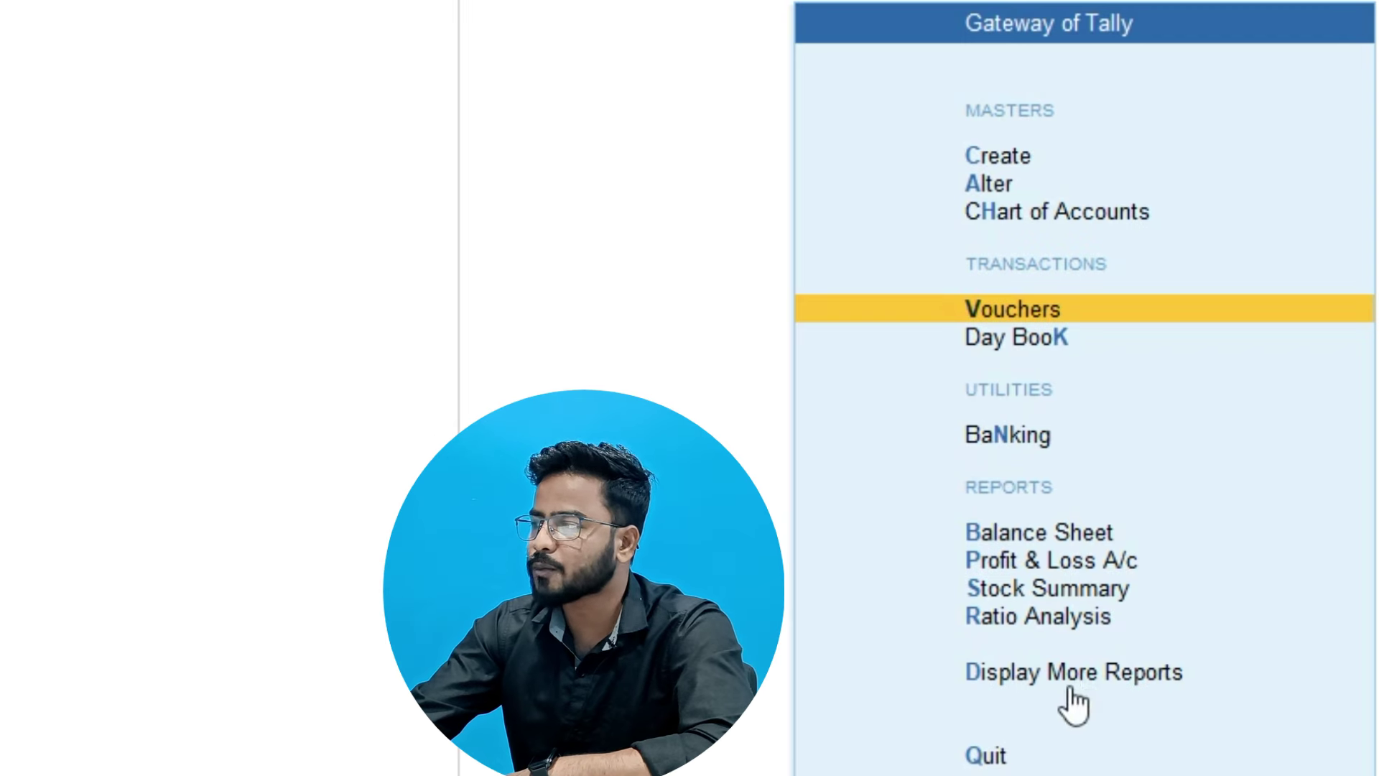
Open the optional sales voucher from the Day Book report.
key("d")
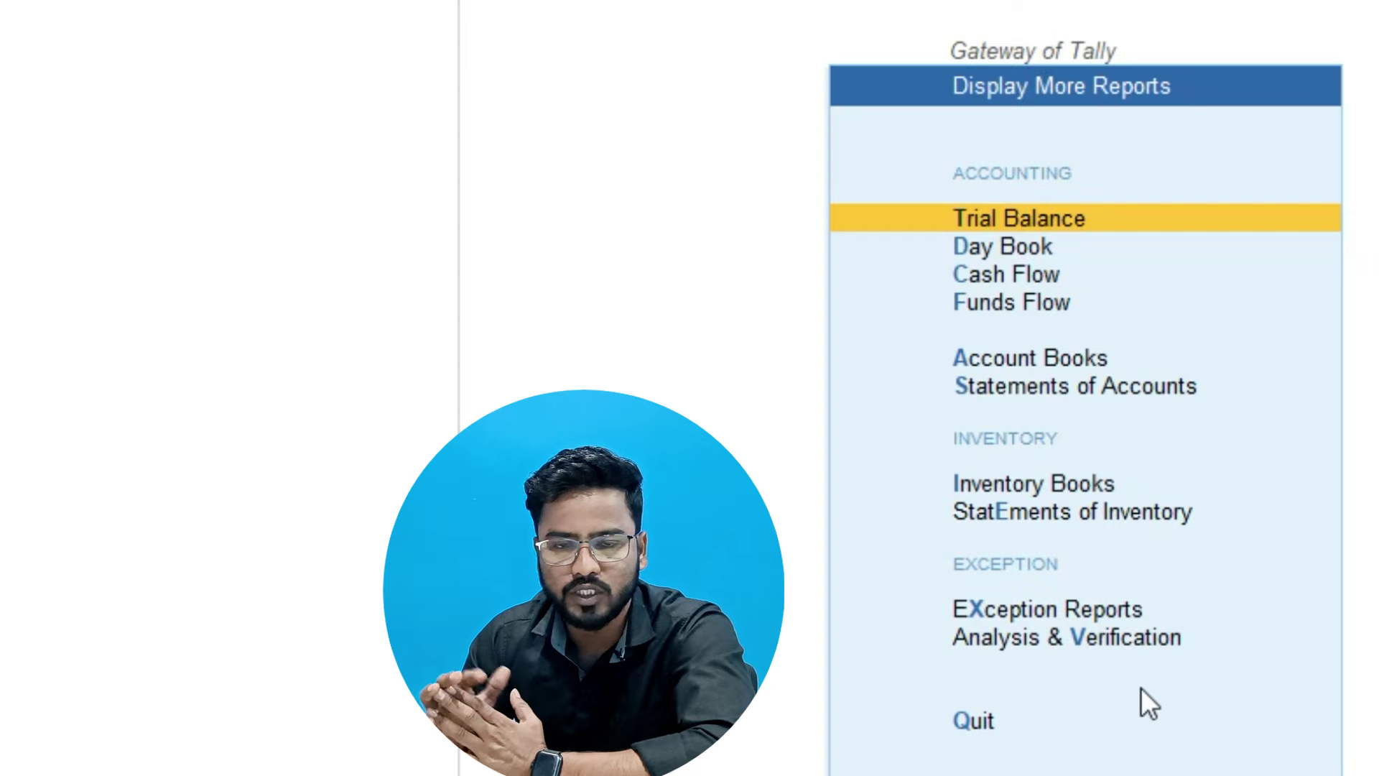
key("d")
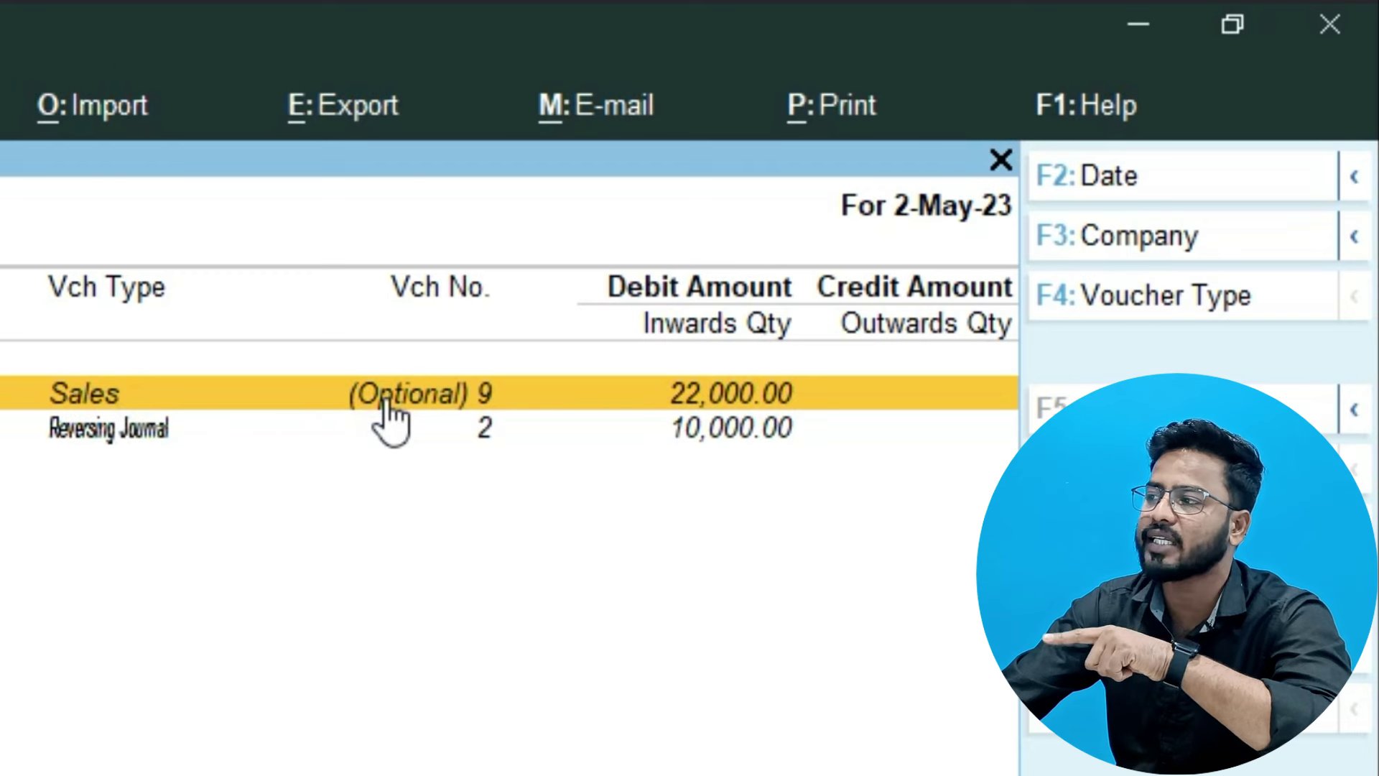
key("Return")
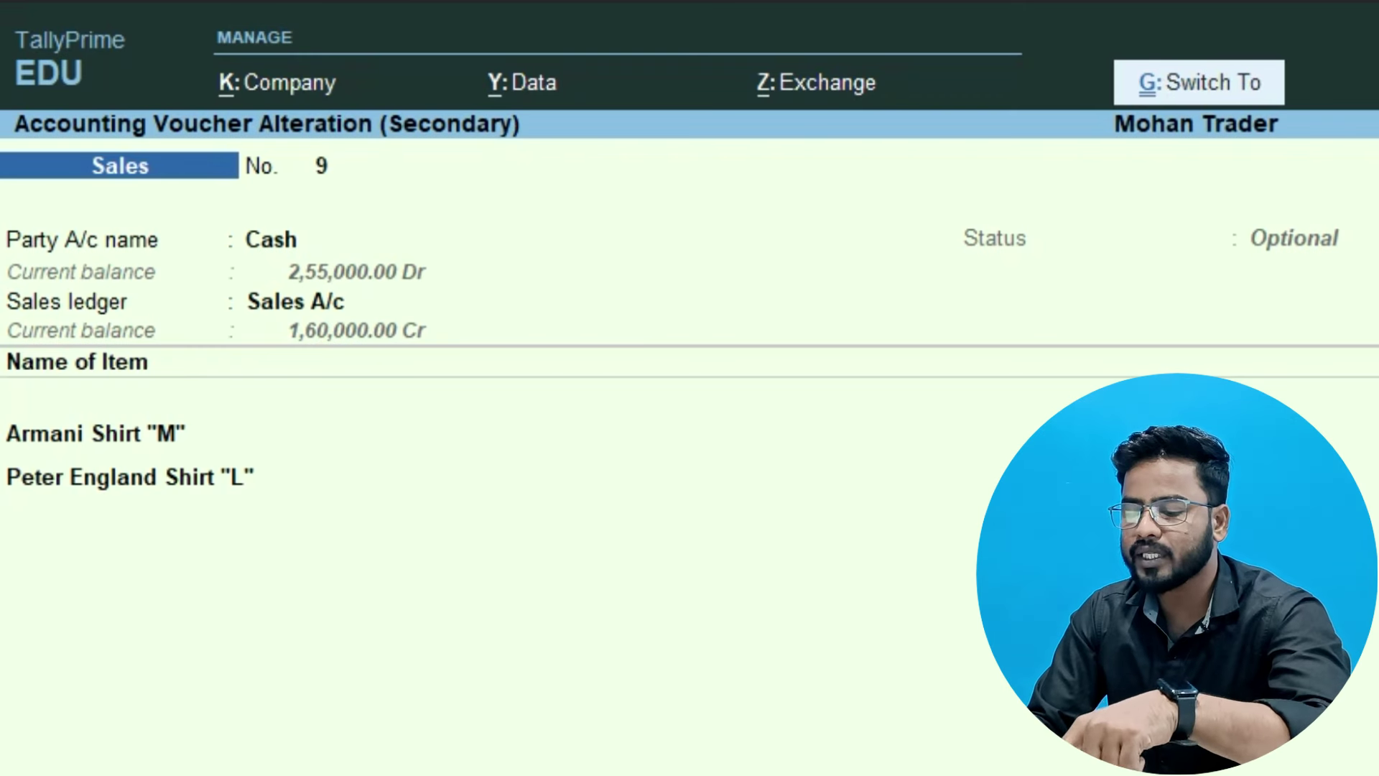
Print the voucher under the title PROFORMA INVOICE using Microsoft Print to PDF.
key("ctrl+p")
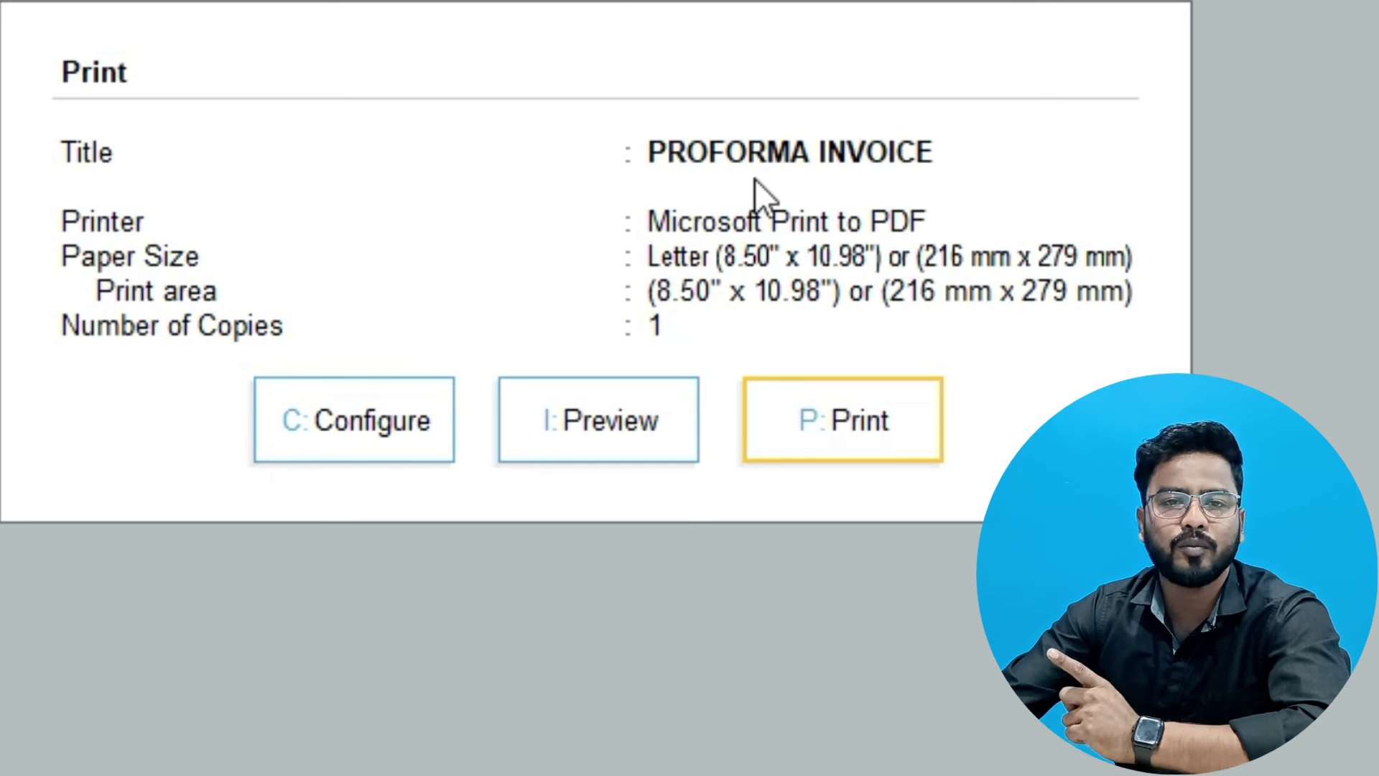
key("Left")
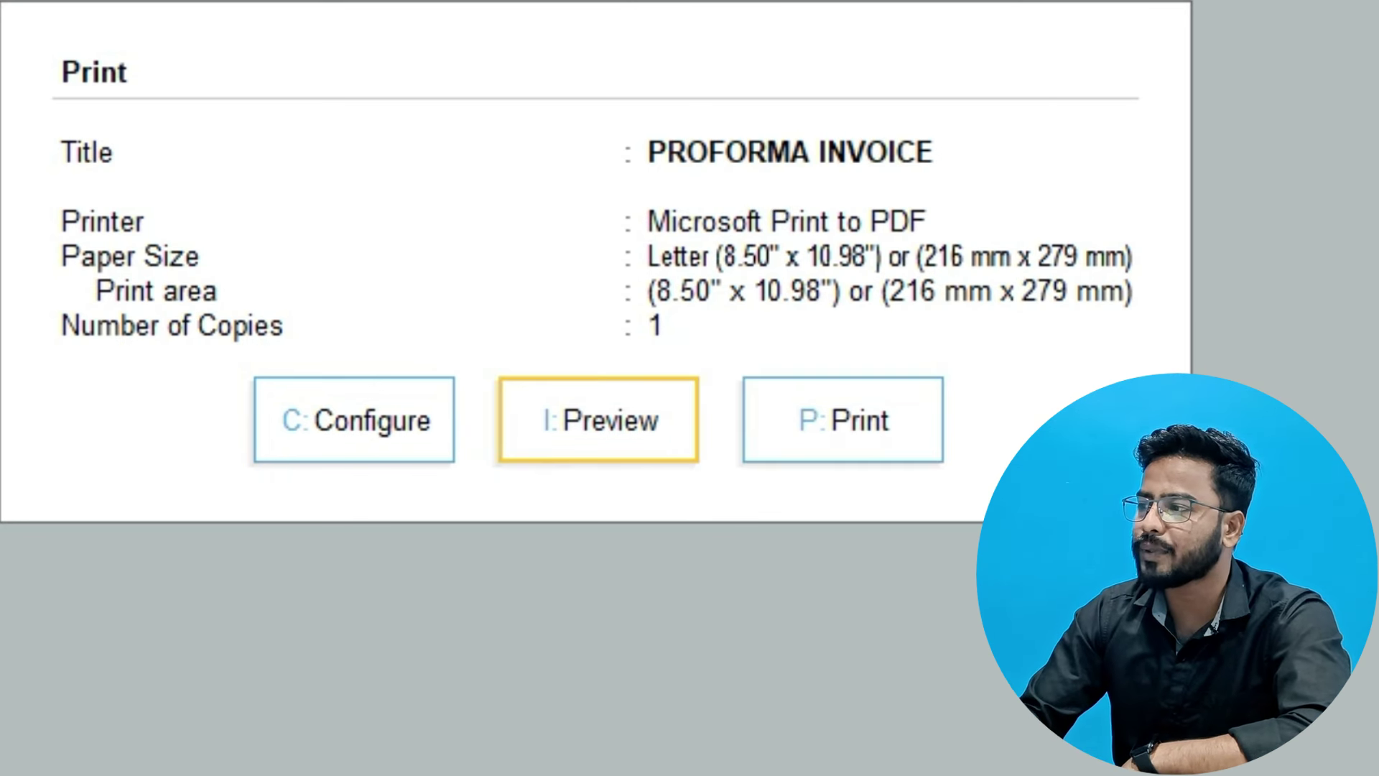
key("Right")
key("Return")
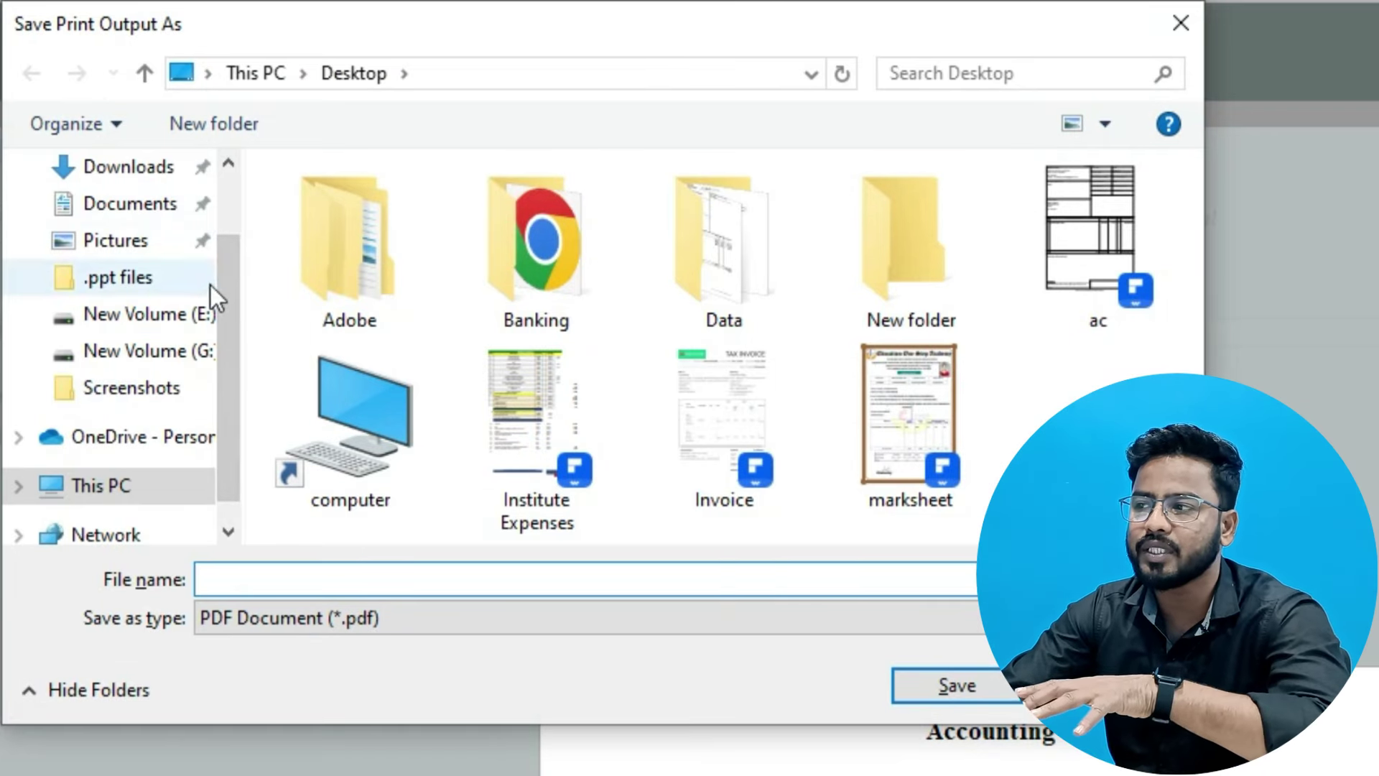
Save the print output to the Desktop as a PDF named "proforma invoice".
scroll(209, 286, "up", 1)
left_click(115, 228)
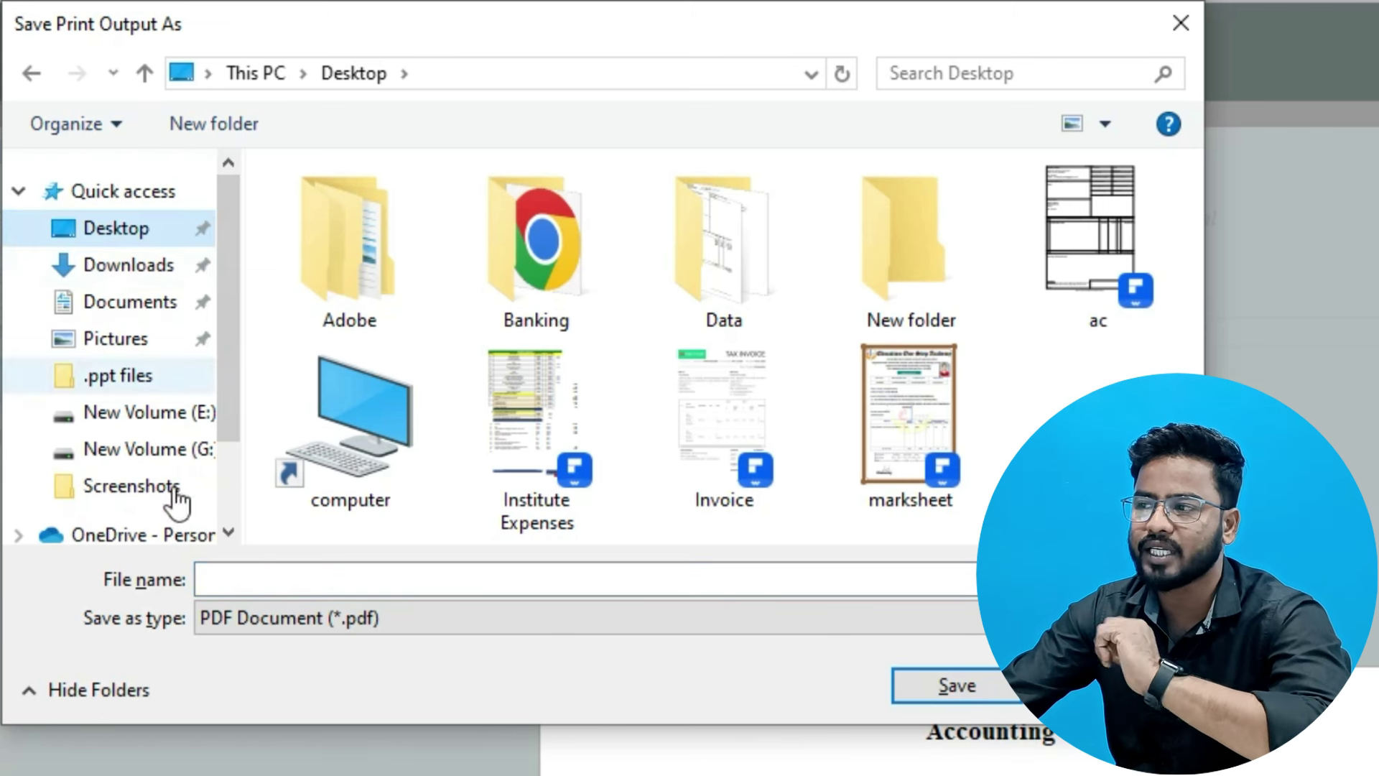
left_click(284, 574)
type("profor")
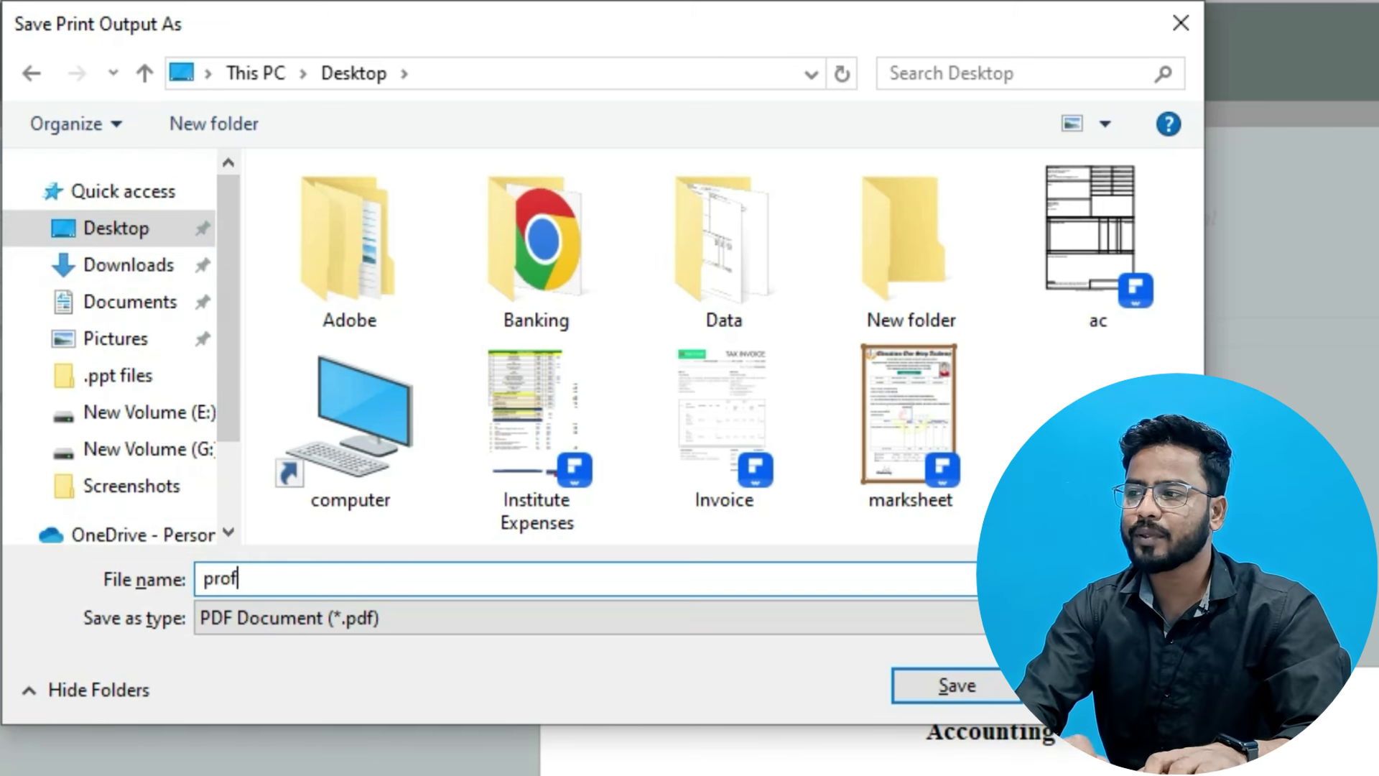
type("ma invoice")
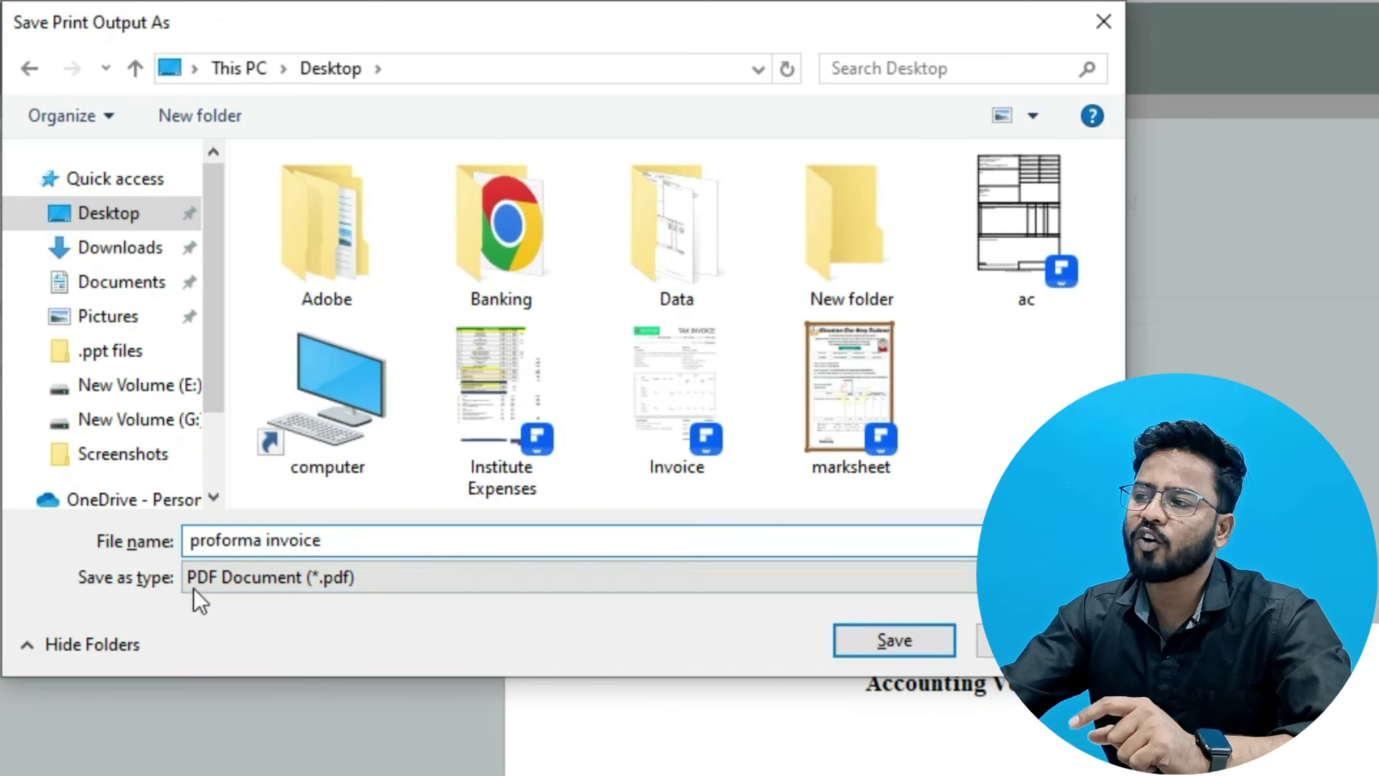
left_click(893, 640)
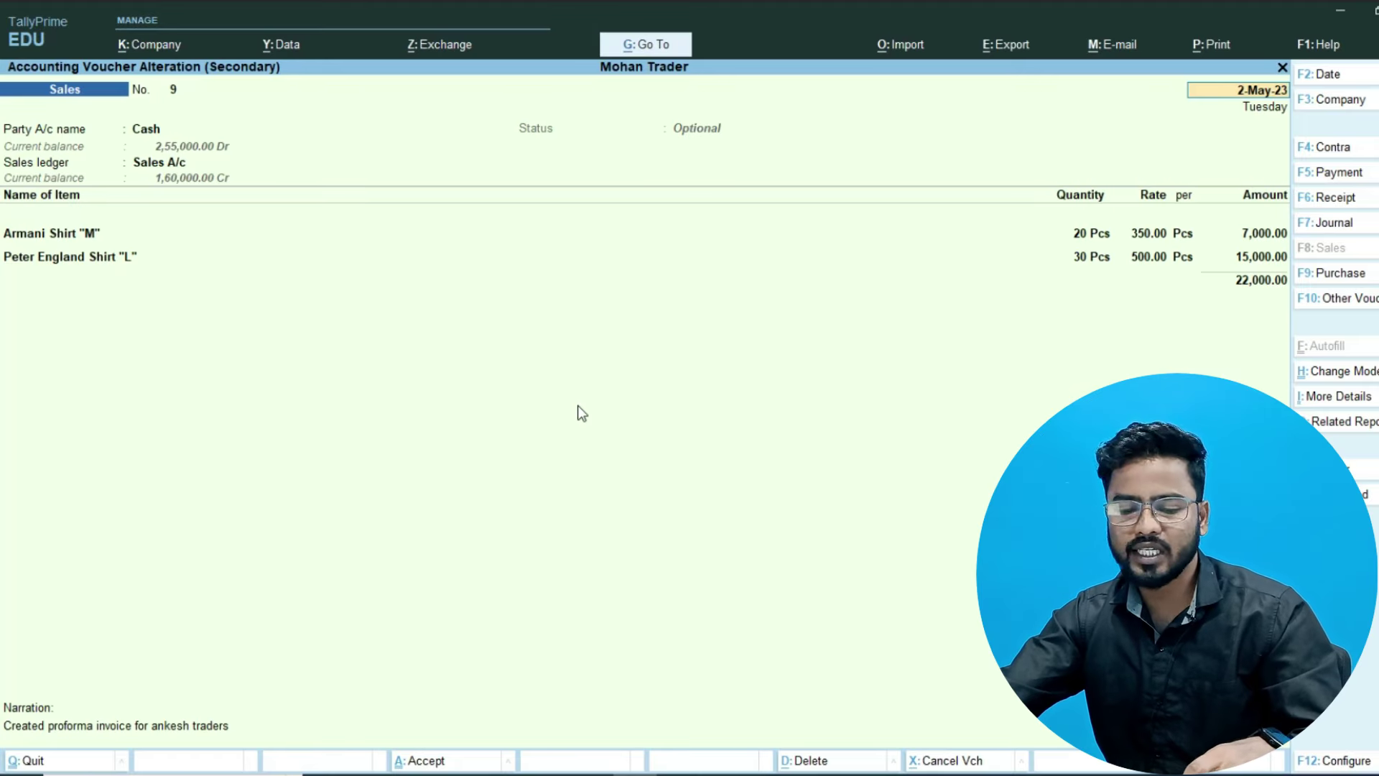
Switch to the desktop, open the proforma invoice PDF and review its buyer details, item lines and total.
key("super+d")
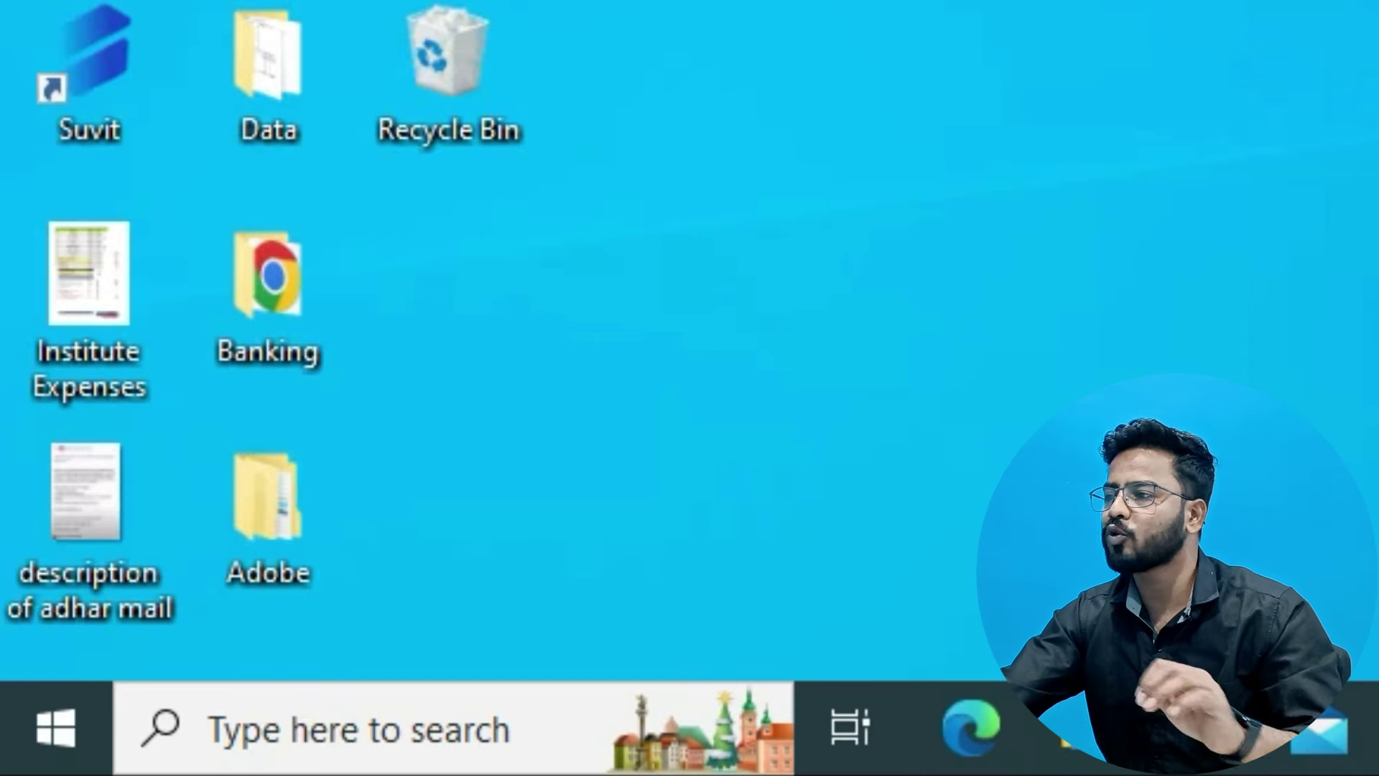
double_click(454, 291)
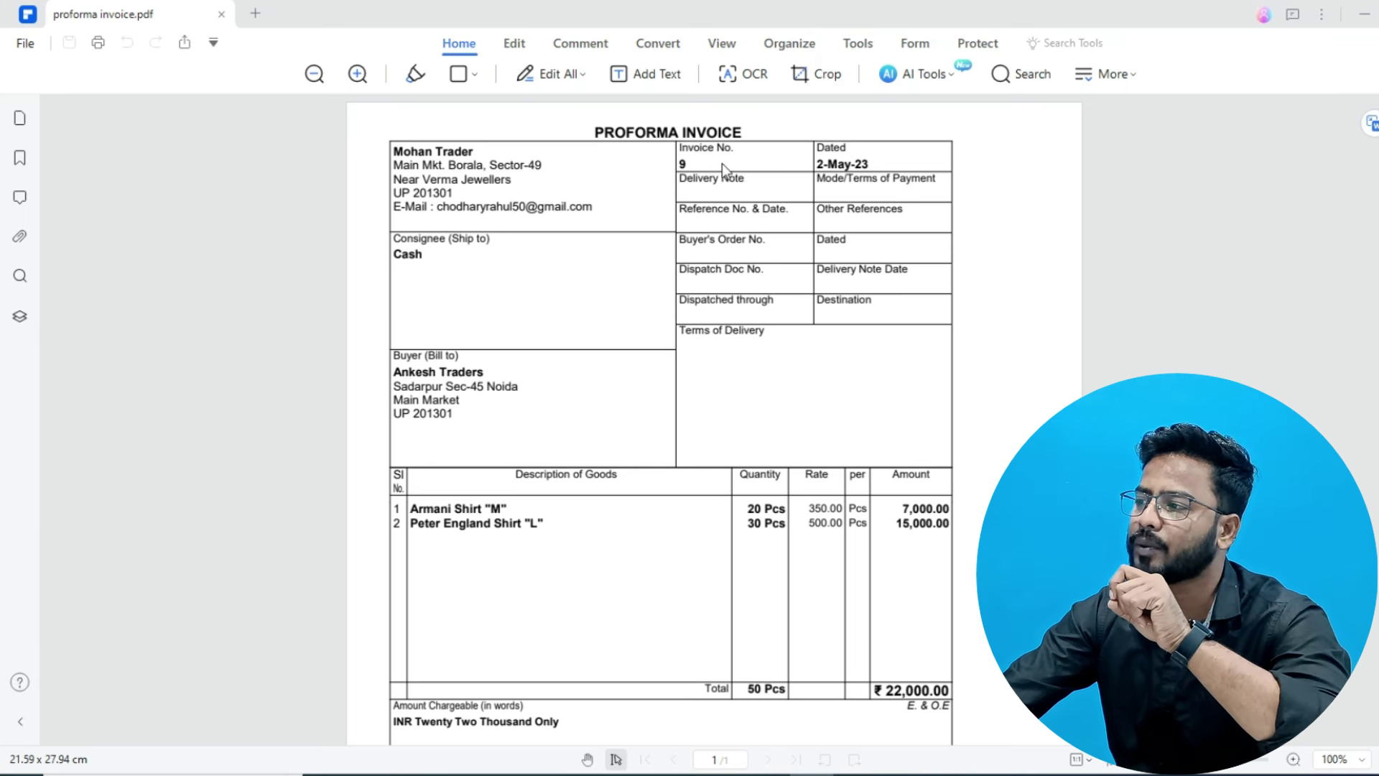
scroll(793, 452, "down", 3)
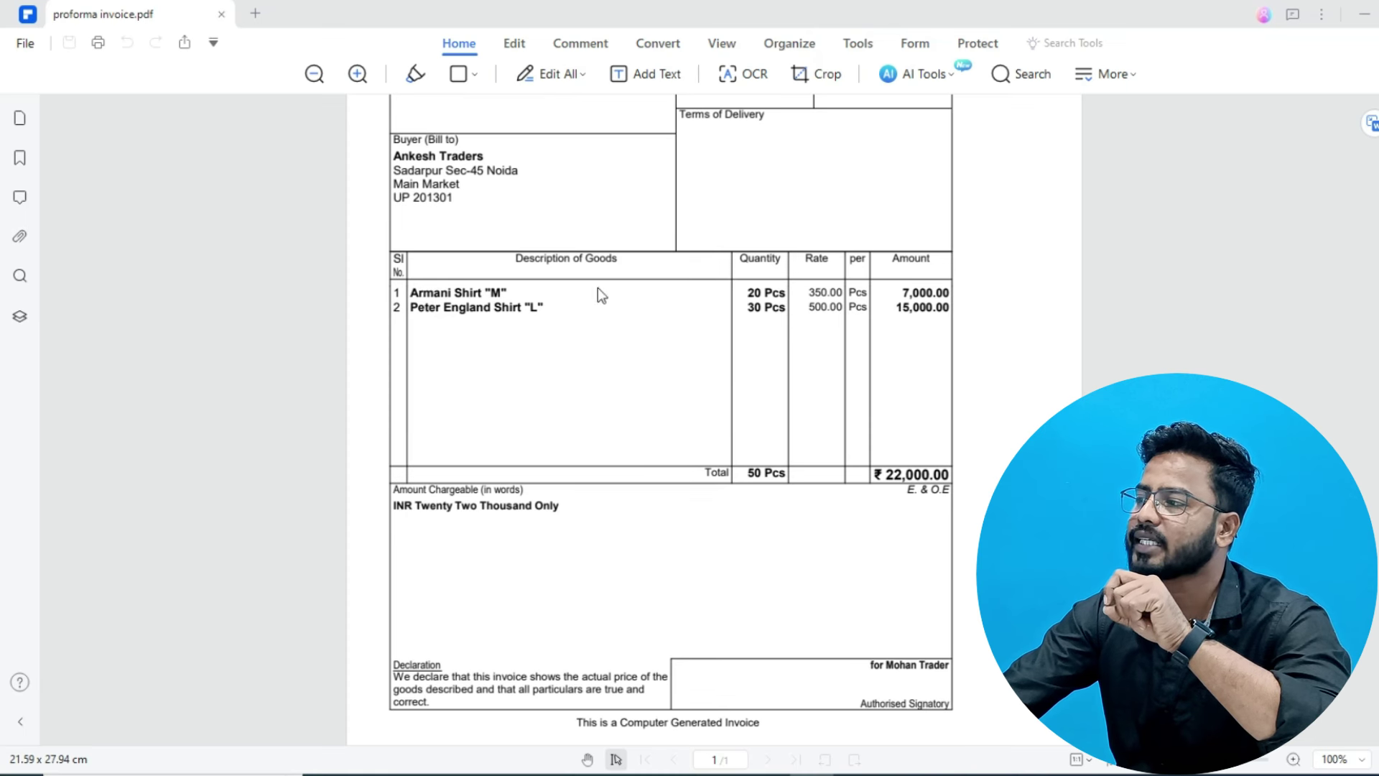